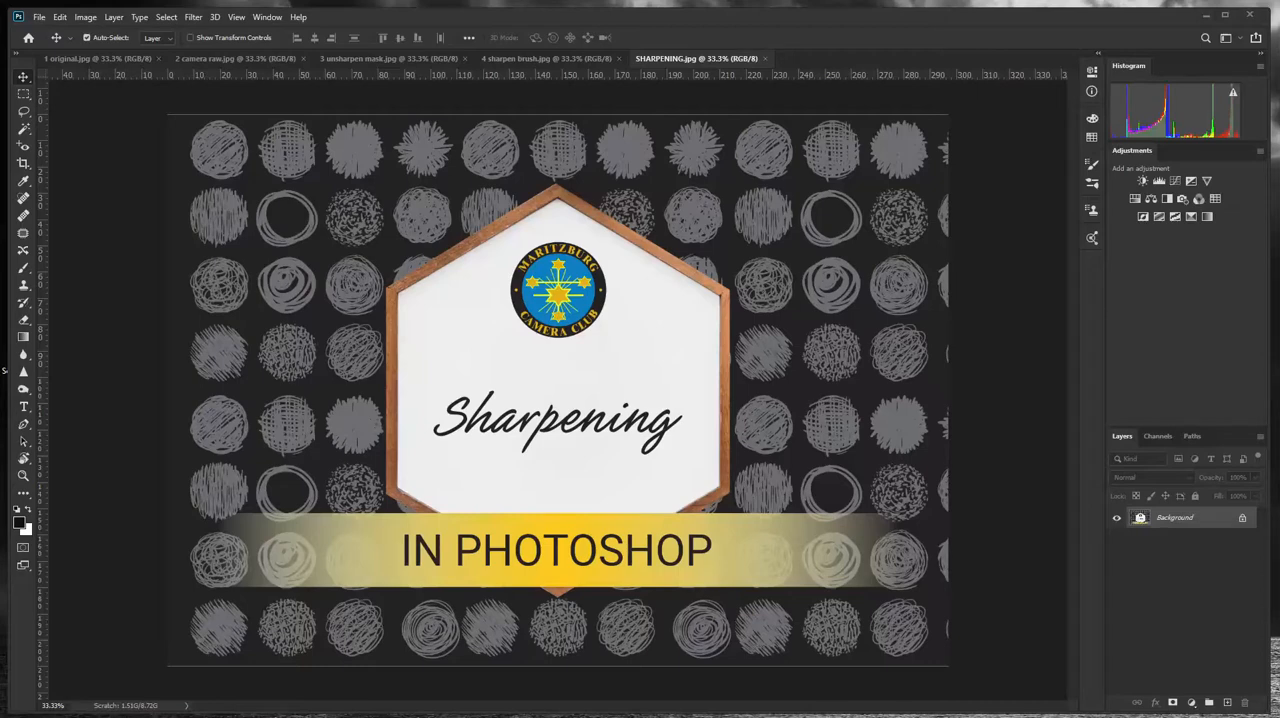
# - View 1 original.jpg, and open the Camera Raw Filter on 2 camera raw.jpg
pyautogui.press('space')
pyautogui.click(89, 59)
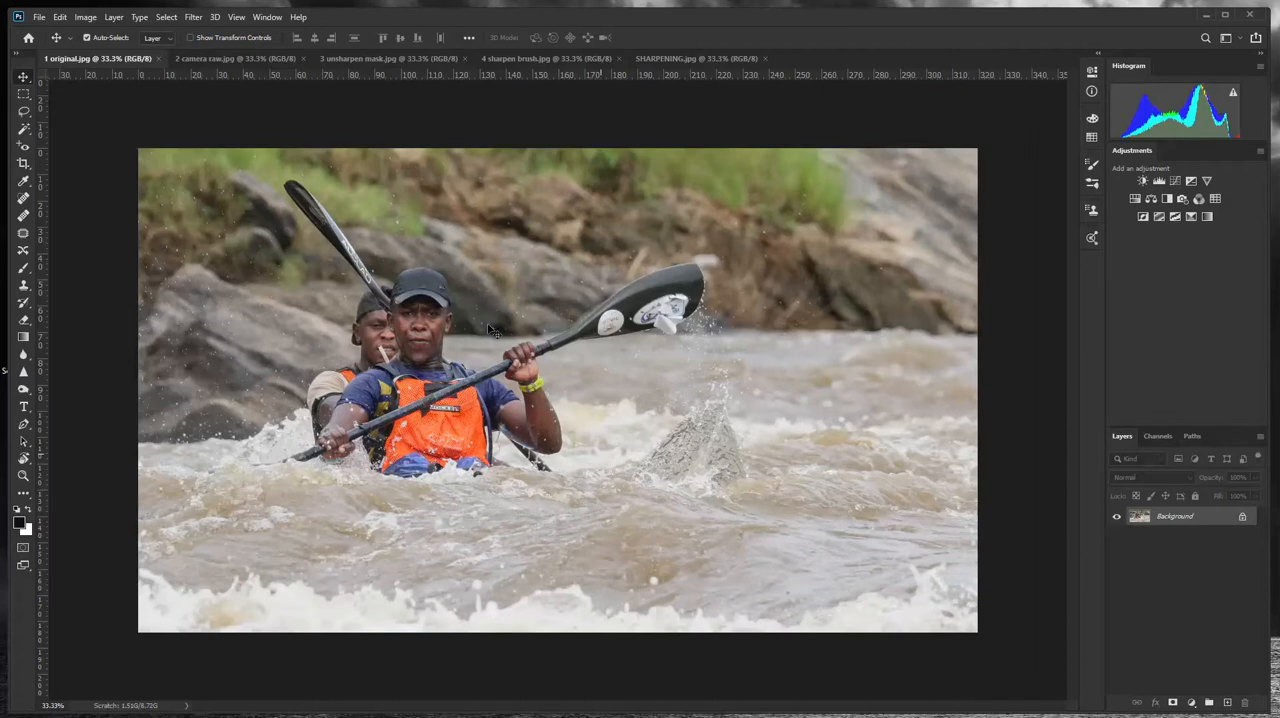
pyautogui.click(218, 59)
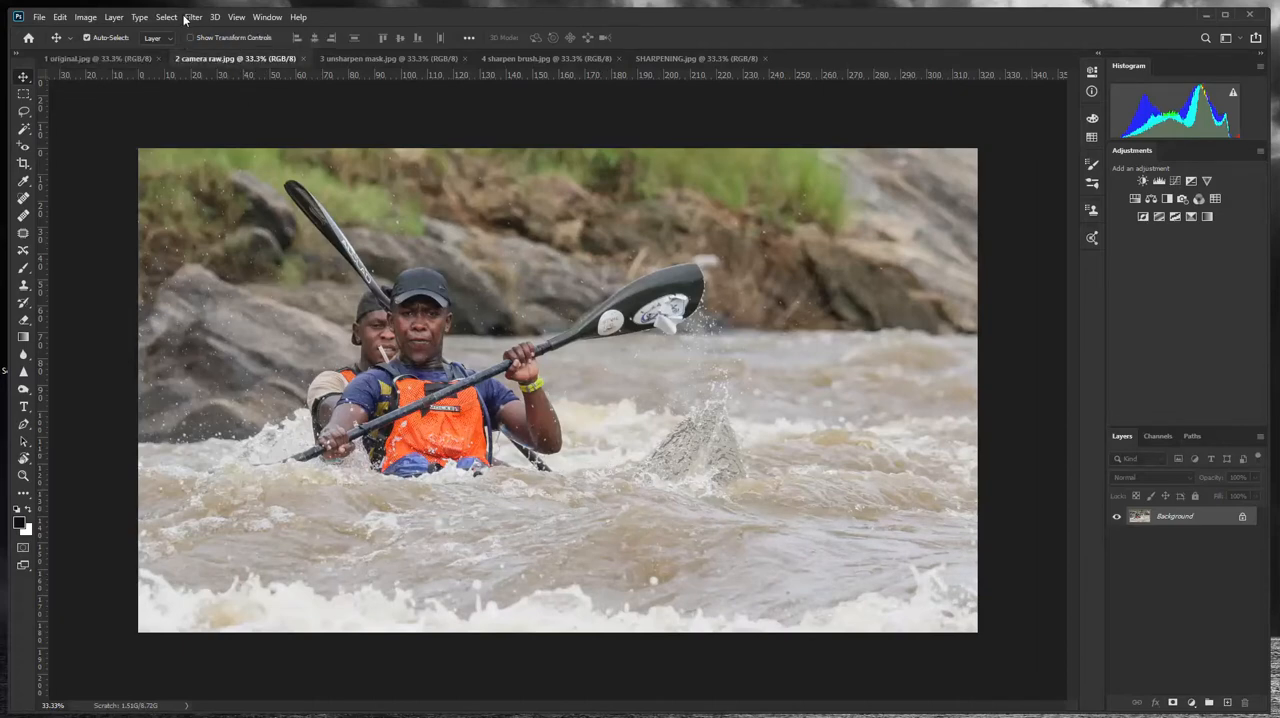
pyautogui.click(192, 17)
pyautogui.click(230, 97)
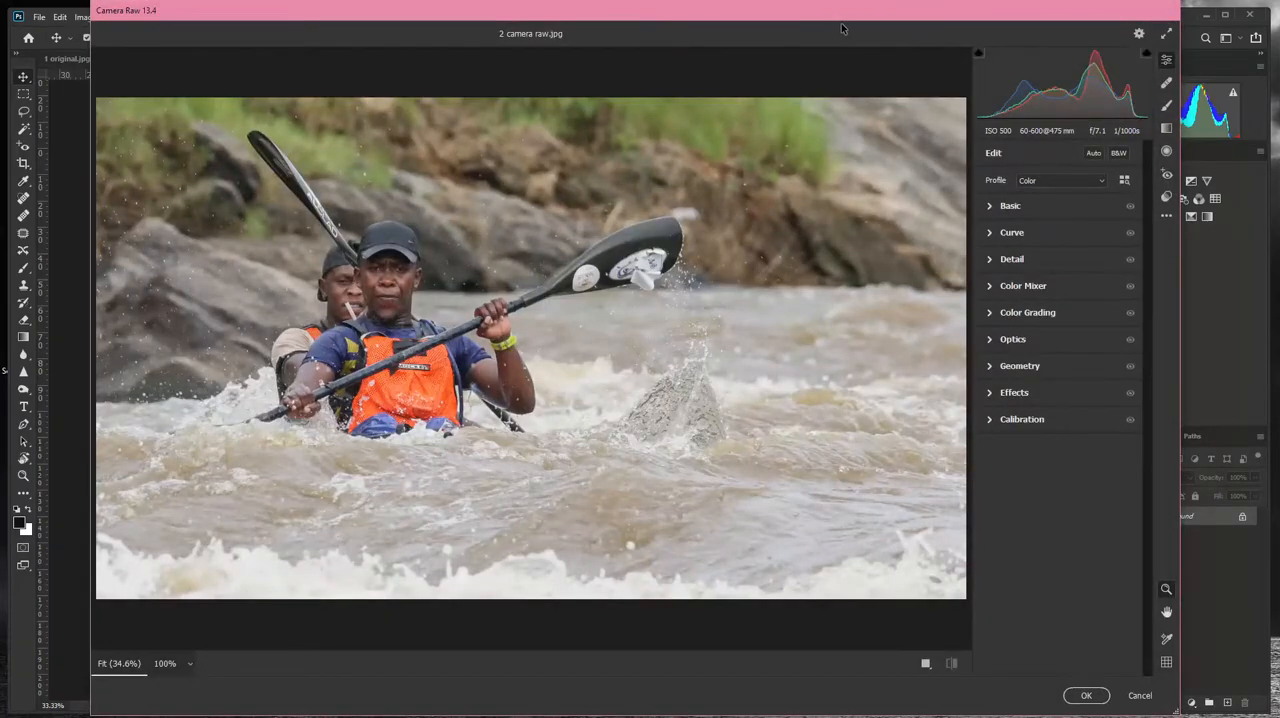
pyautogui.moveTo(842, 15); pyautogui.dragTo(843, 20)
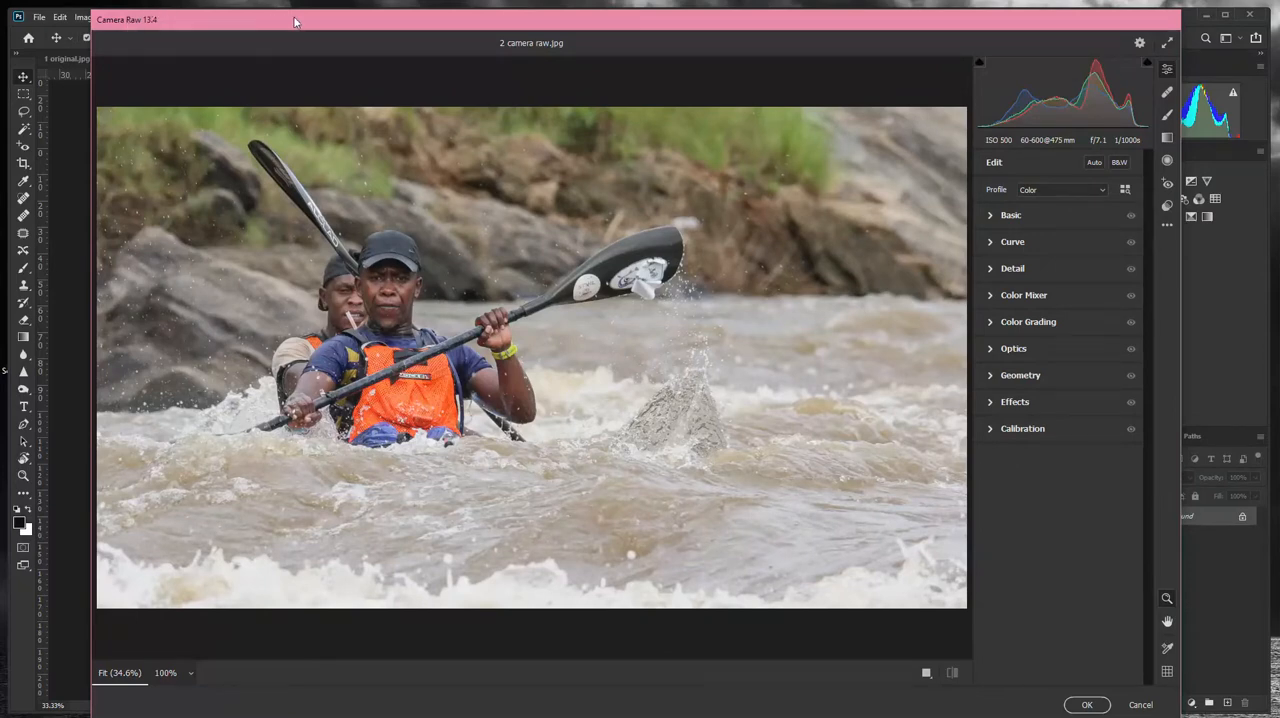
pyautogui.moveTo(294, 22)
pyautogui.mouseDown()
pyautogui.moveTo(300, 50)
pyautogui.moveTo(304, 29)
pyautogui.moveTo(287, 23)
pyautogui.mouseUp()
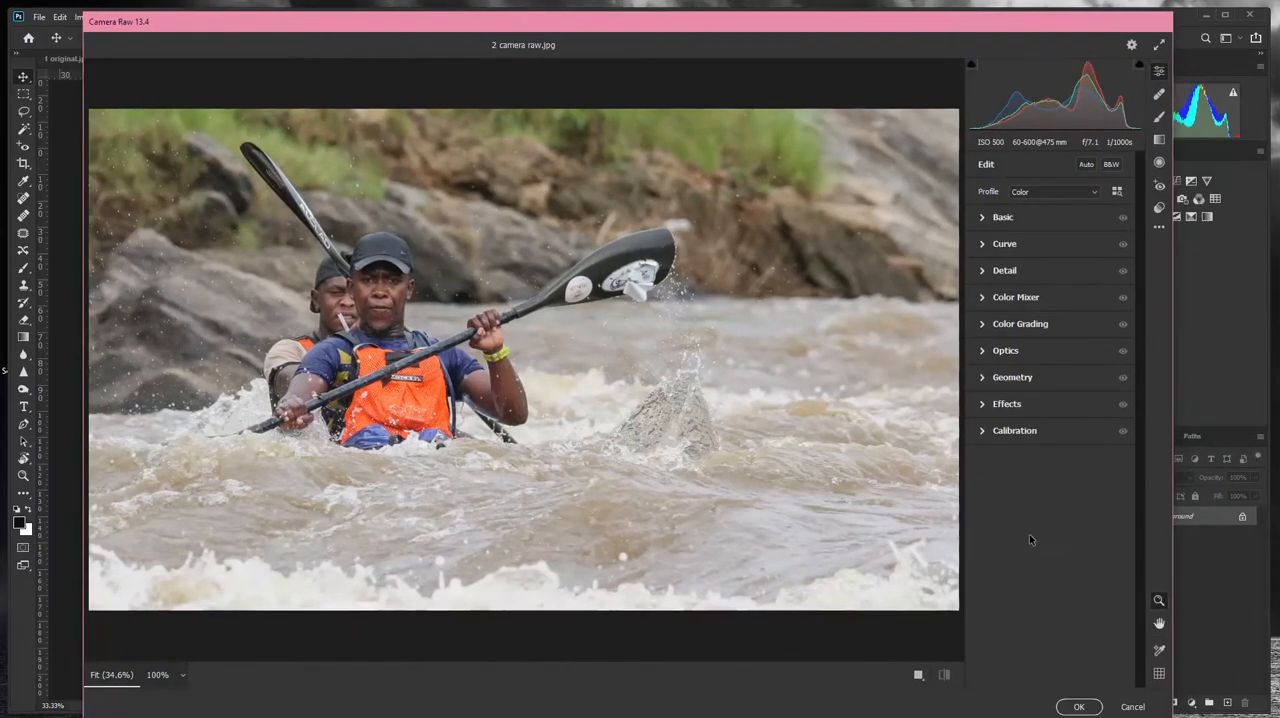
# - Set the Detail sharpening amount to 59, trying the maximum of 150 first
pyautogui.click(983, 271)
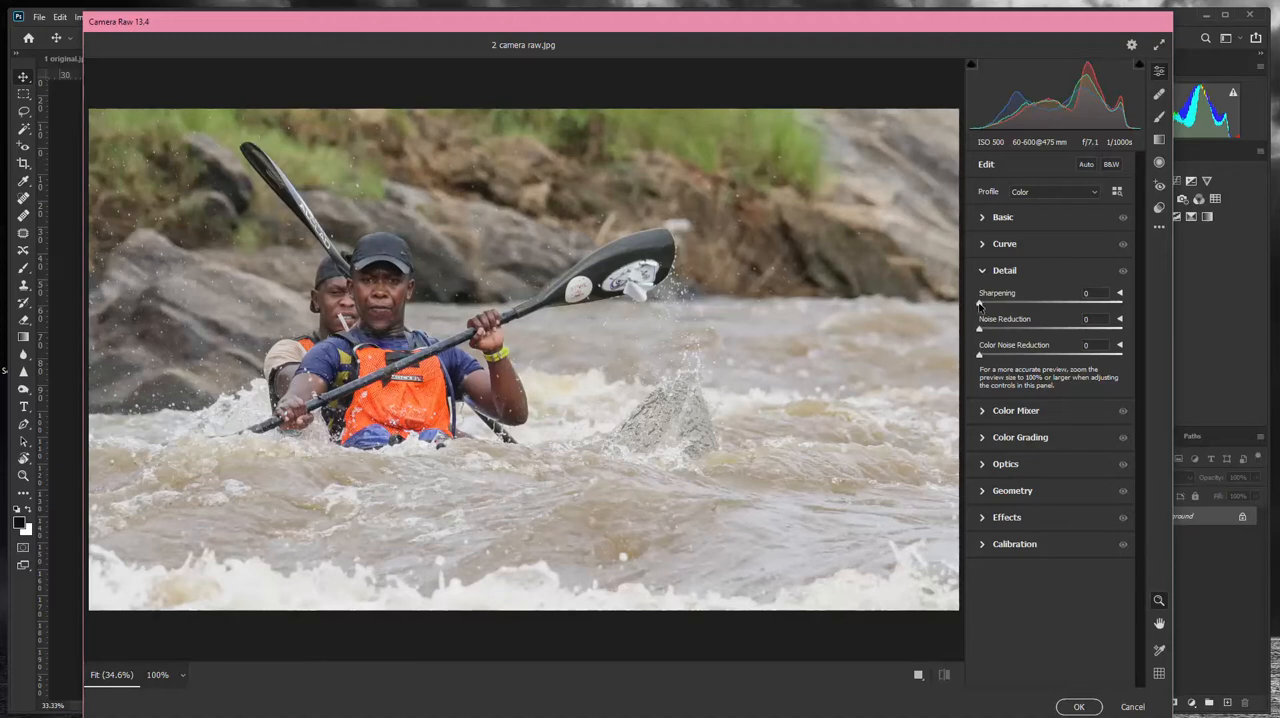
pyautogui.moveTo(982, 304); pyautogui.dragTo(1126, 310)
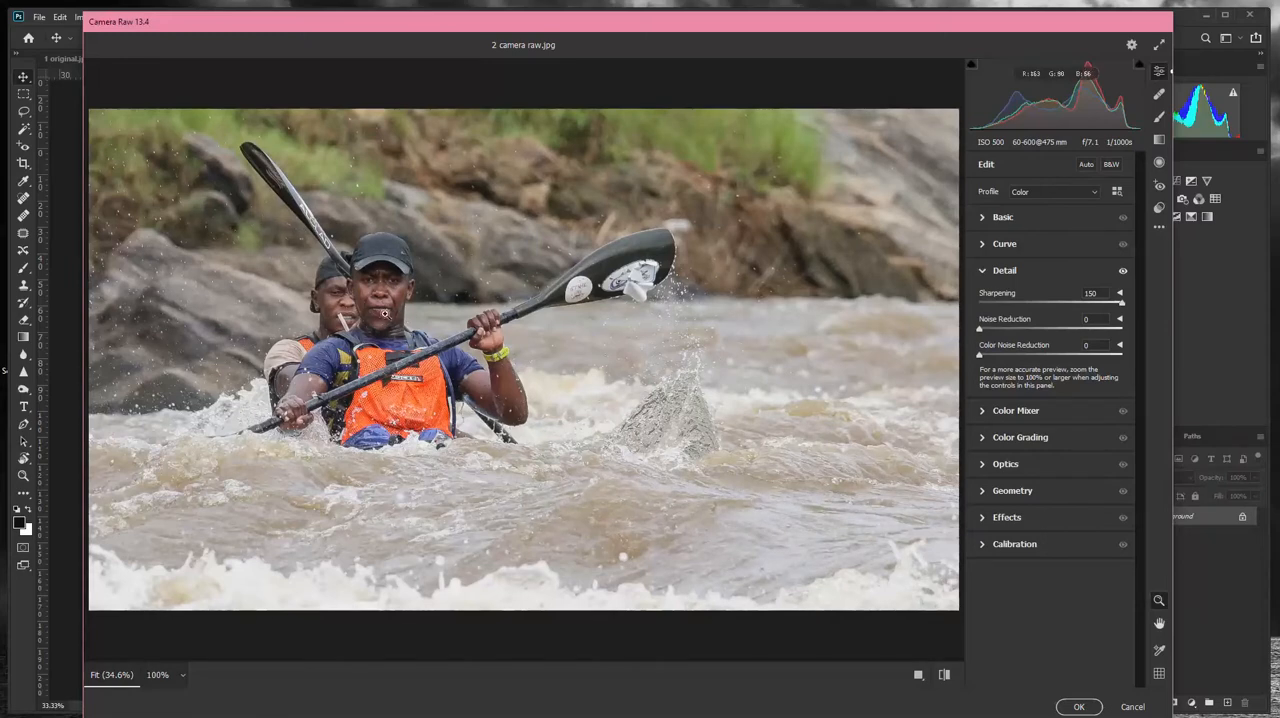
pyautogui.moveTo(1123, 309); pyautogui.dragTo(1038, 312)
# - Expand the advanced sharpening settings, and set the radius to 1.0 and the detail to 20
pyautogui.click(1119, 293)
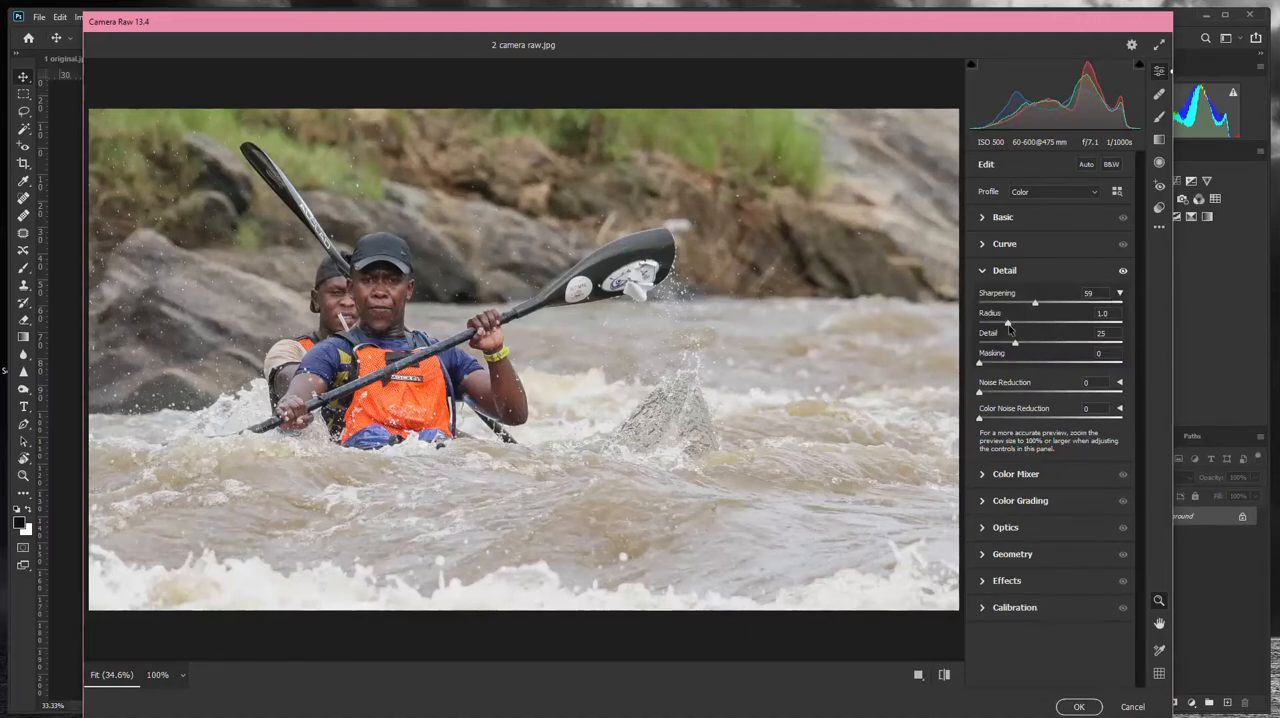
pyautogui.moveTo(1008, 326)
pyautogui.mouseDown()
pyautogui.moveTo(1036, 326)
pyautogui.moveTo(1032, 346)
pyautogui.moveTo(1043, 346)
pyautogui.moveTo(1016, 346)
pyautogui.moveTo(1128, 348)
pyautogui.moveTo(1029, 345)
pyautogui.moveTo(1126, 325)
pyautogui.moveTo(1025, 325)
pyautogui.mouseUp()
pyautogui.moveTo(1026, 325); pyautogui.dragTo(1010, 345)
# - Set the sharpening masking to 90 using the black-and-white mask preview, and apply the Camera Raw Filter
pyautogui.press('alt')
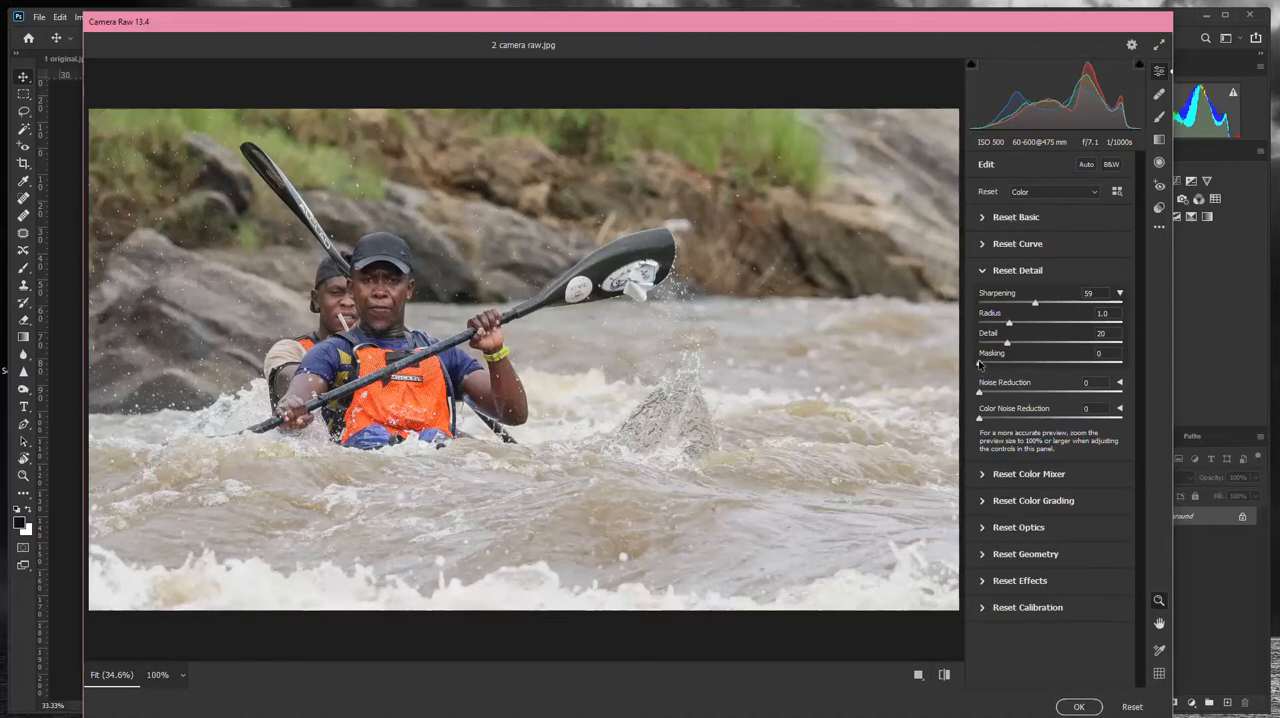
pyautogui.keyDown('alt'); pyautogui.click(981, 367); pyautogui.keyUp('alt')
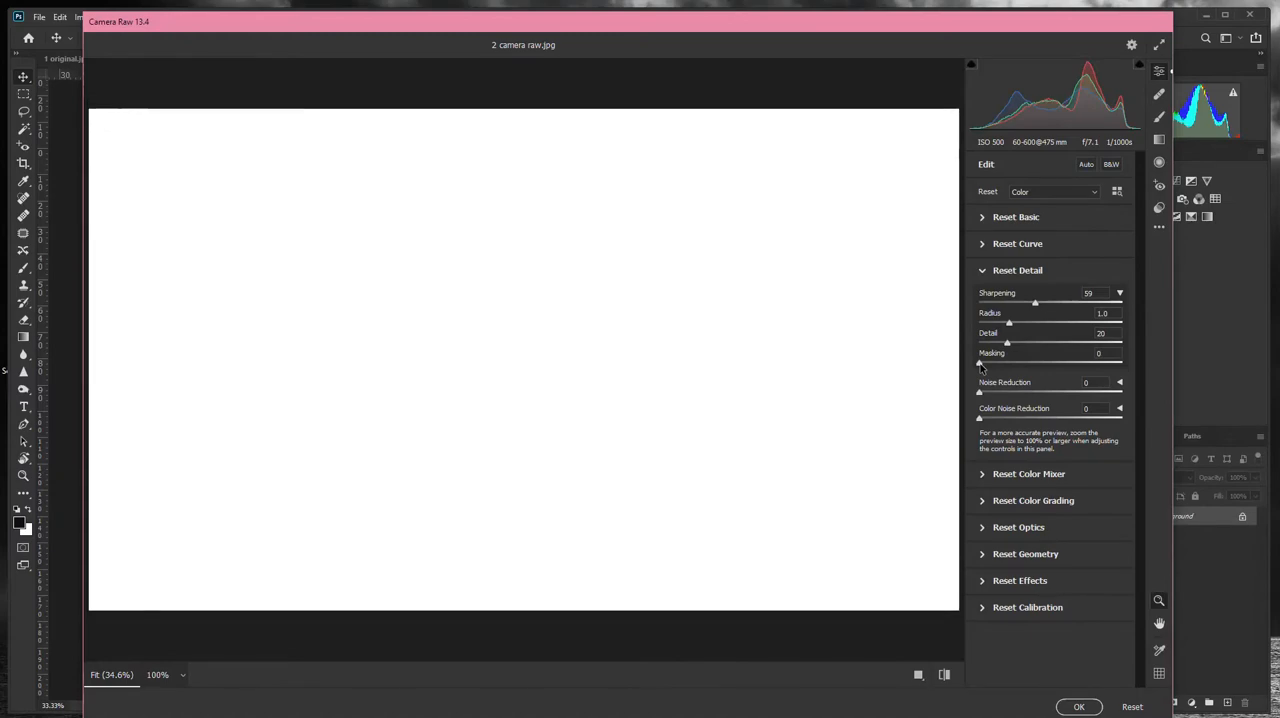
pyautogui.moveTo(981, 367); pyautogui.dragTo(1104, 368)
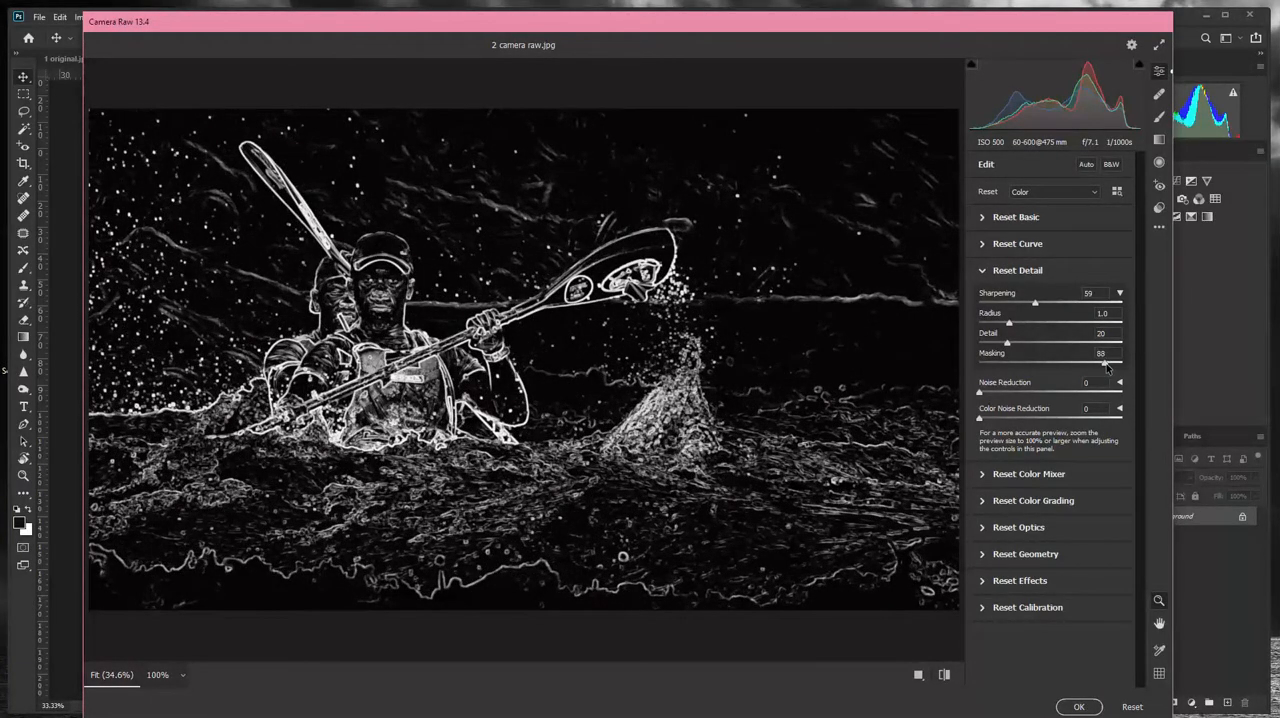
pyautogui.moveTo(1106, 368)
pyautogui.mouseDown()
pyautogui.moveTo(1119, 368)
pyautogui.moveTo(1108, 368)
pyautogui.mouseUp()
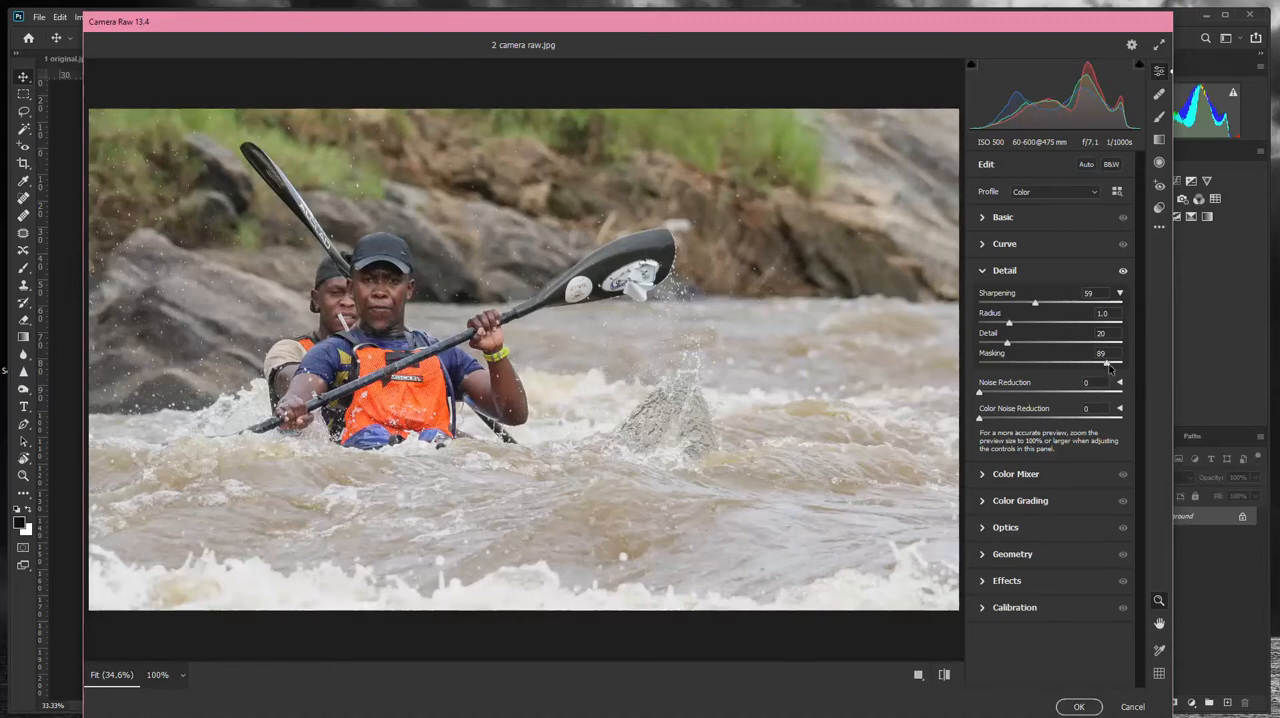
pyautogui.press('alt')
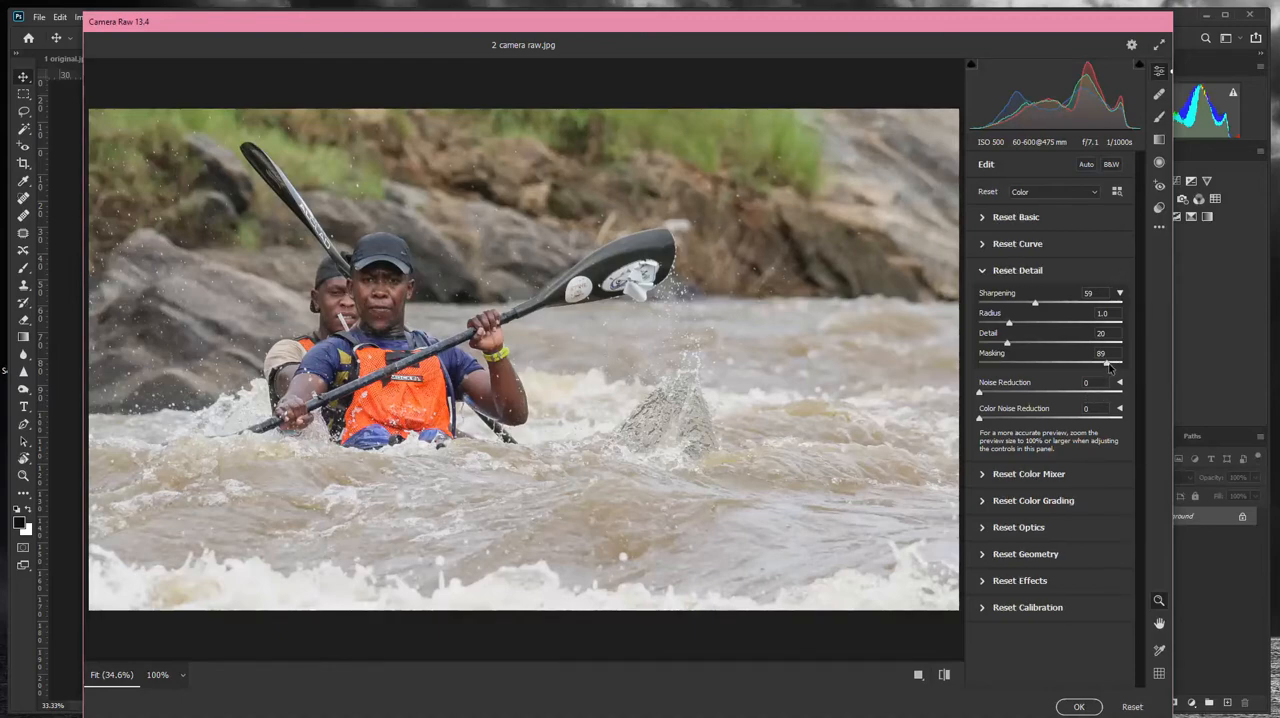
pyautogui.keyDown('alt'); pyautogui.click(1107, 366); pyautogui.keyUp('alt')
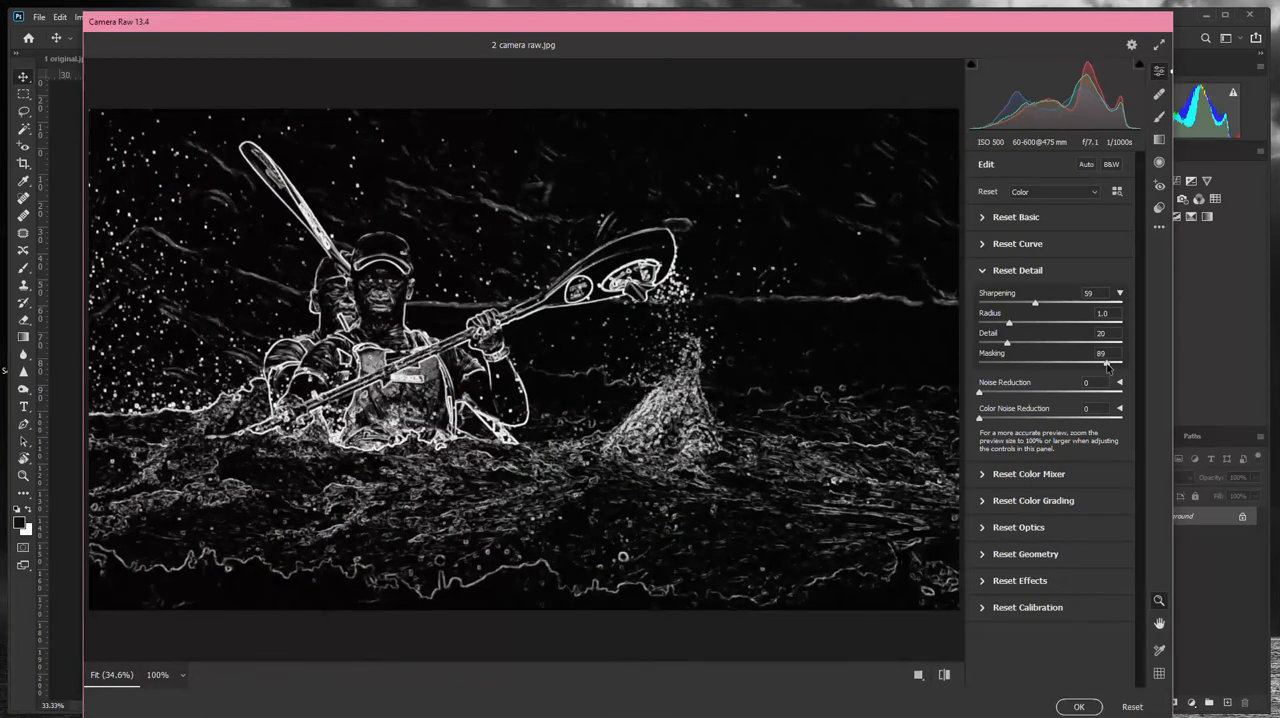
pyautogui.moveTo(1107, 366)
pyautogui.mouseDown()
pyautogui.moveTo(946, 377)
pyautogui.moveTo(1134, 368)
pyautogui.moveTo(1099, 373)
pyautogui.moveTo(1108, 380)
pyautogui.mouseUp()
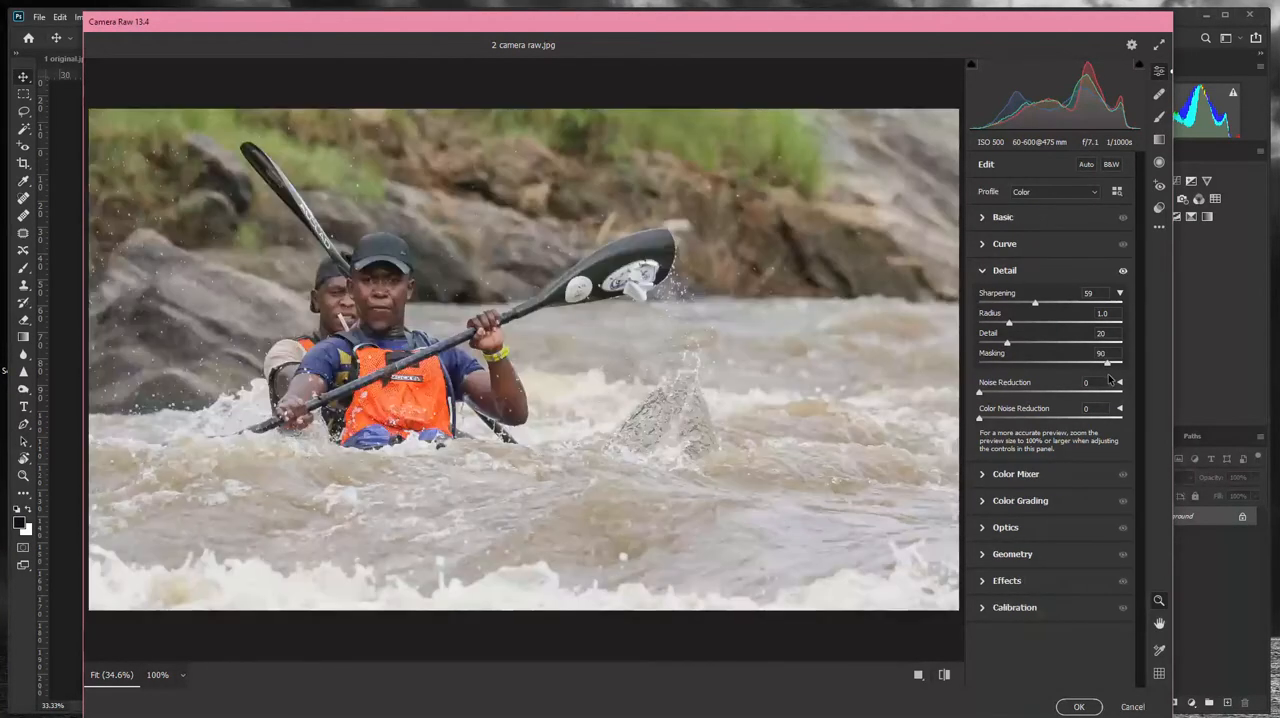
pyautogui.click(1078, 707)
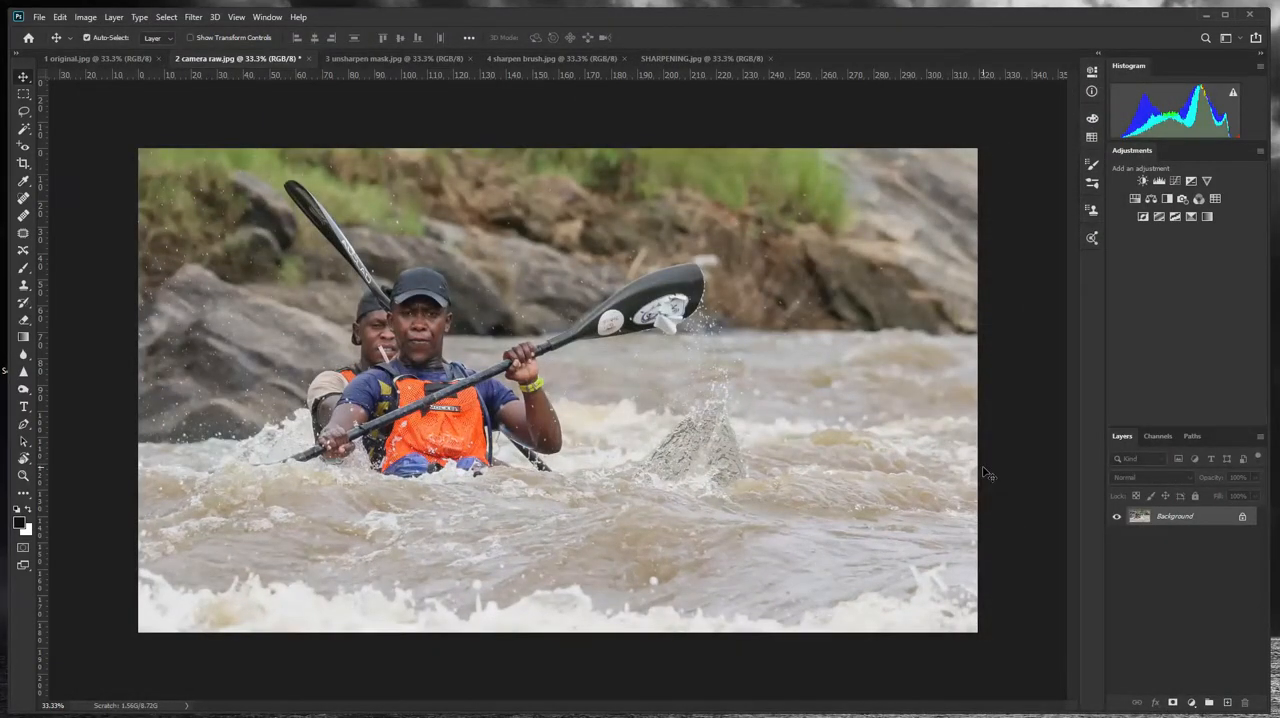
# - Compare 1 original.jpg with the sharpened 2 camera raw.jpg by switching between the two images
pyautogui.click(83, 57)
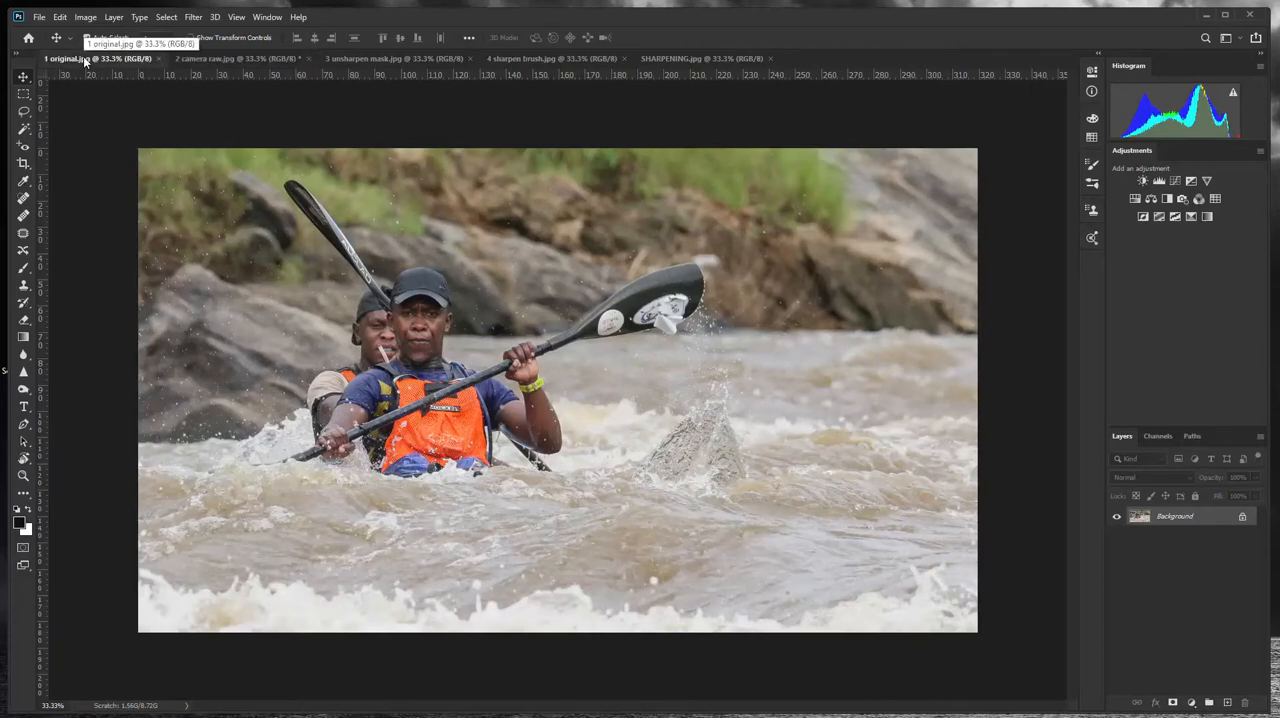
pyautogui.click(233, 57)
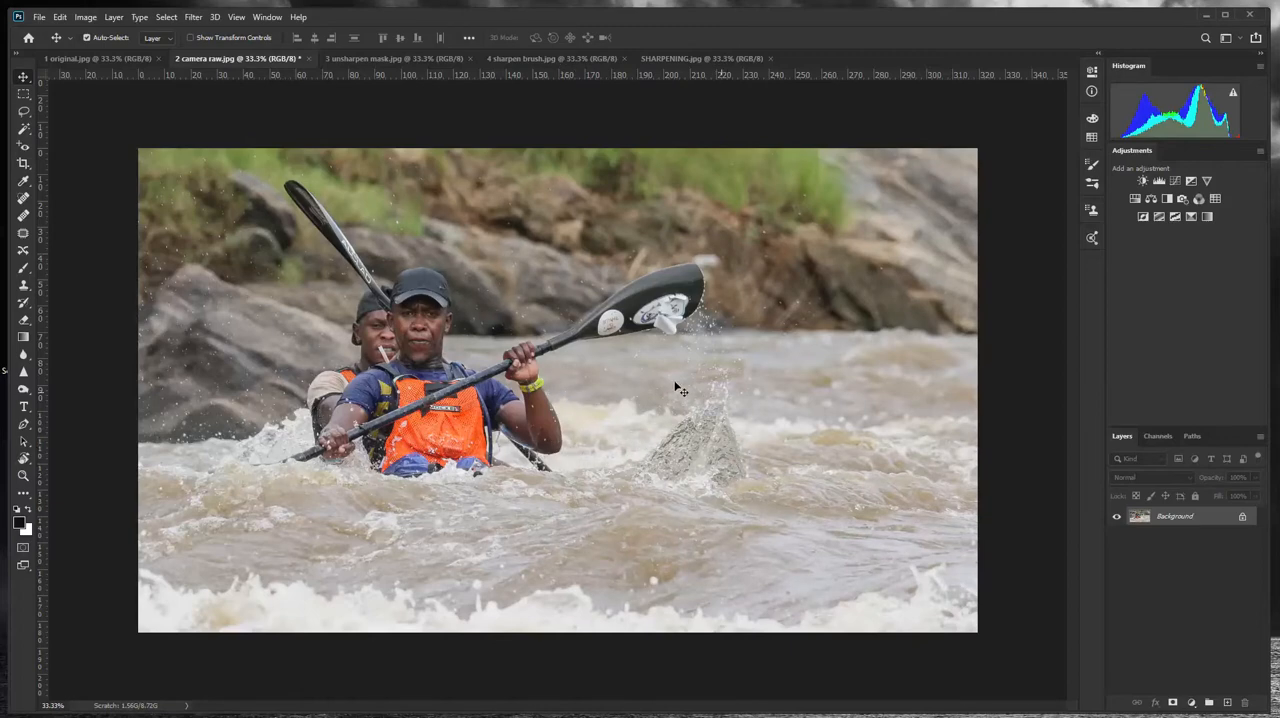
pyautogui.click(88, 60)
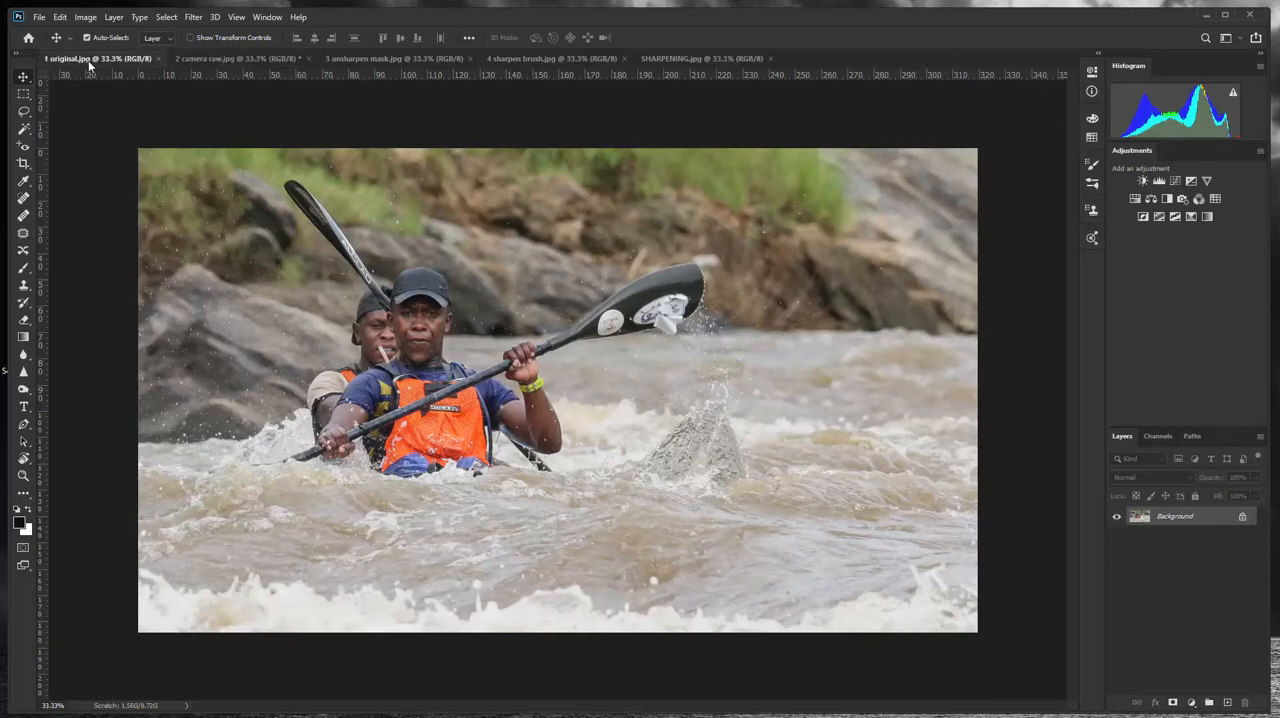
pyautogui.click(216, 57)
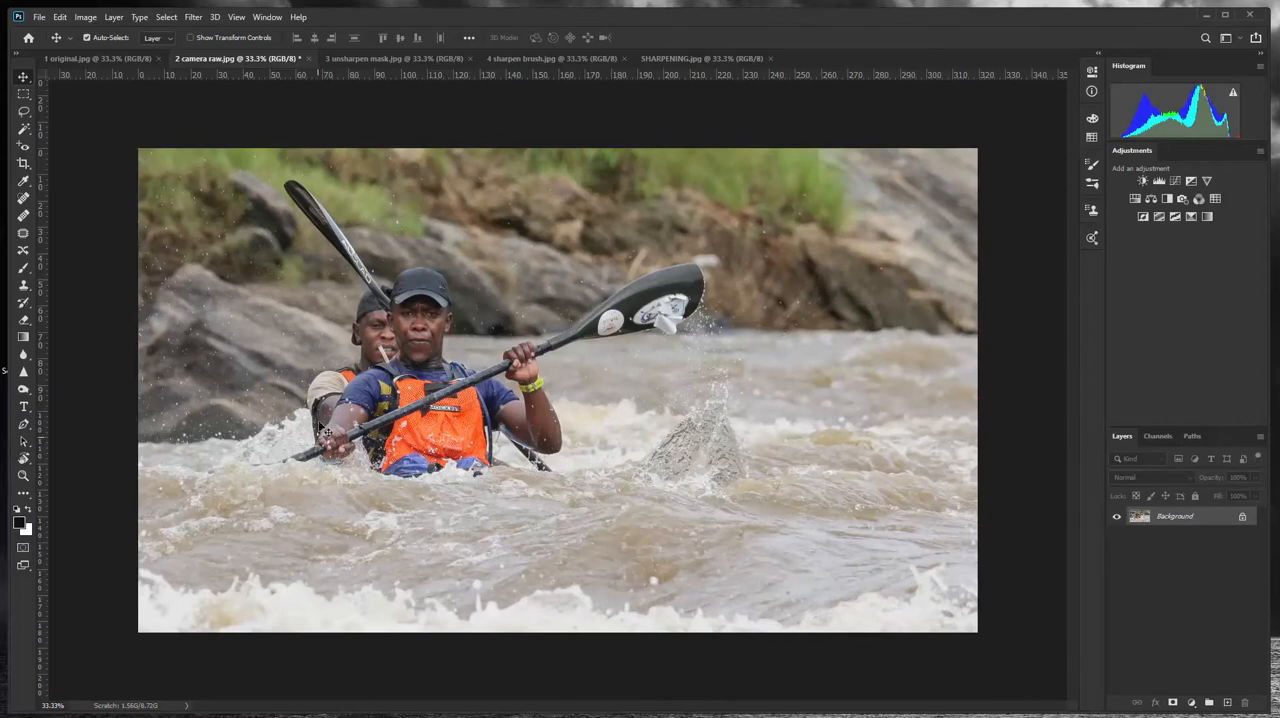
# - Open the Unsharp Mask filter on 3 unsharpen mask.jpg
pyautogui.click(375, 58)
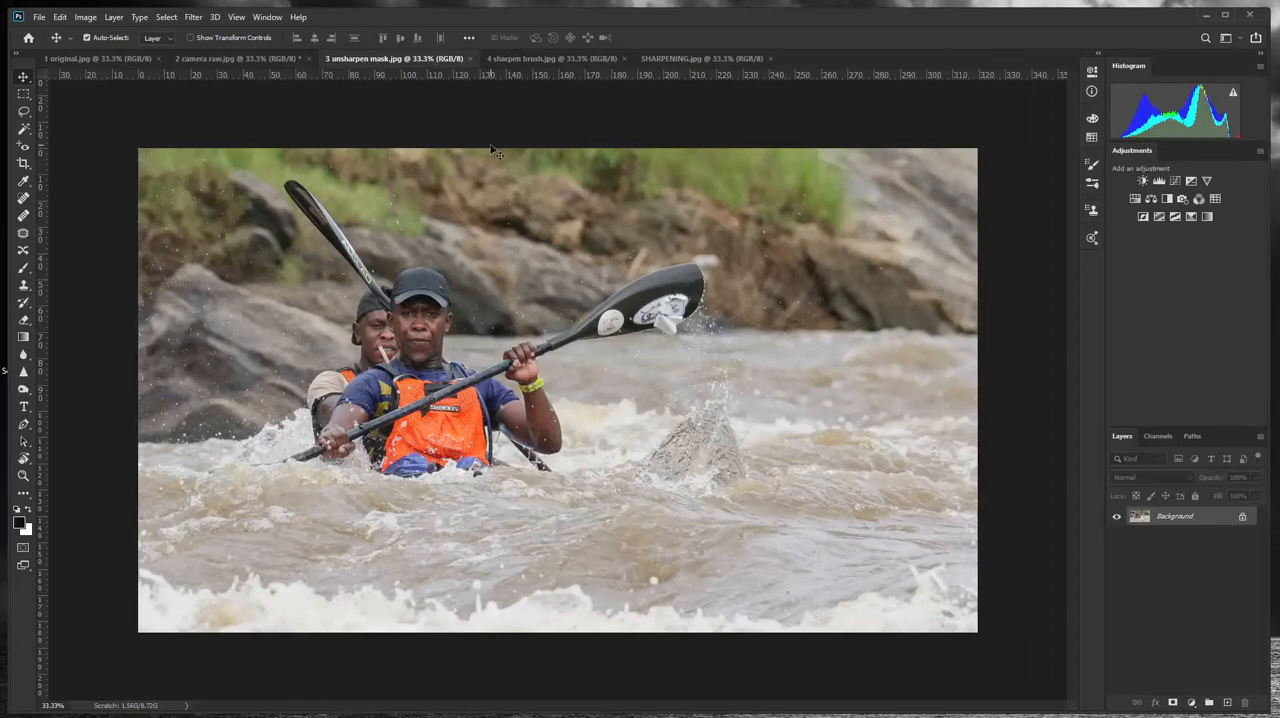
pyautogui.click(193, 18)
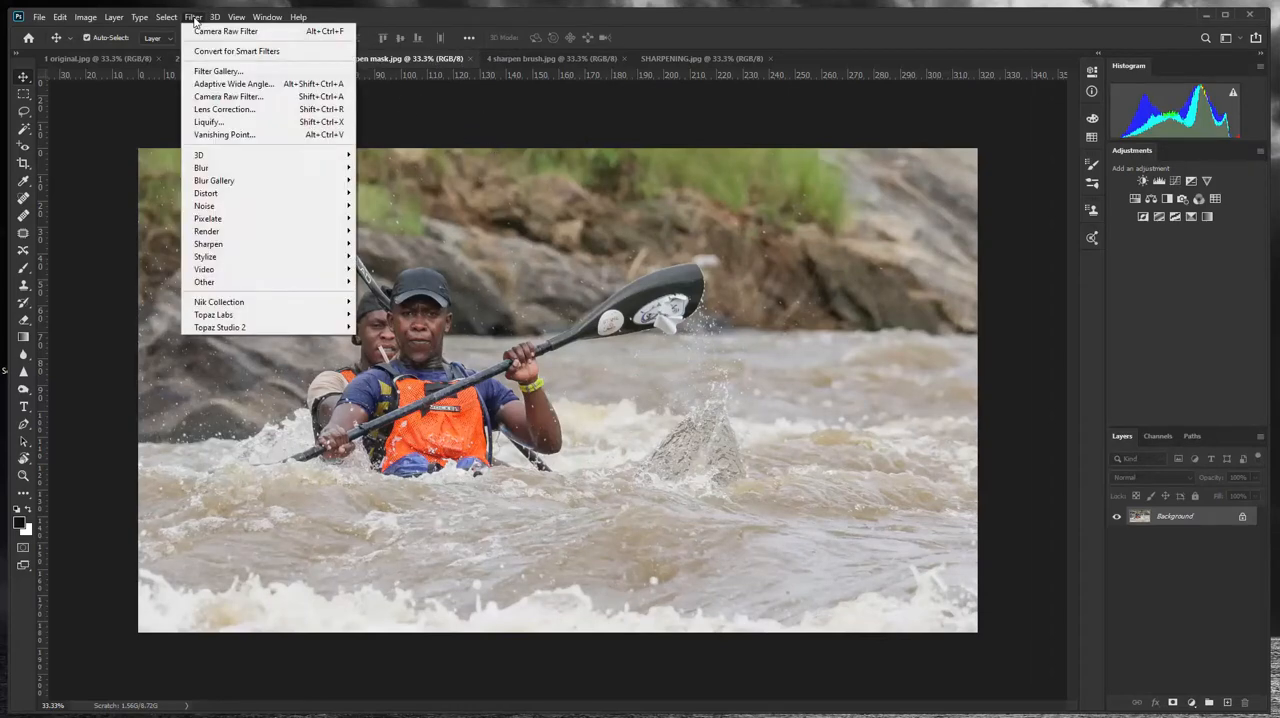
pyautogui.moveTo(275, 244)
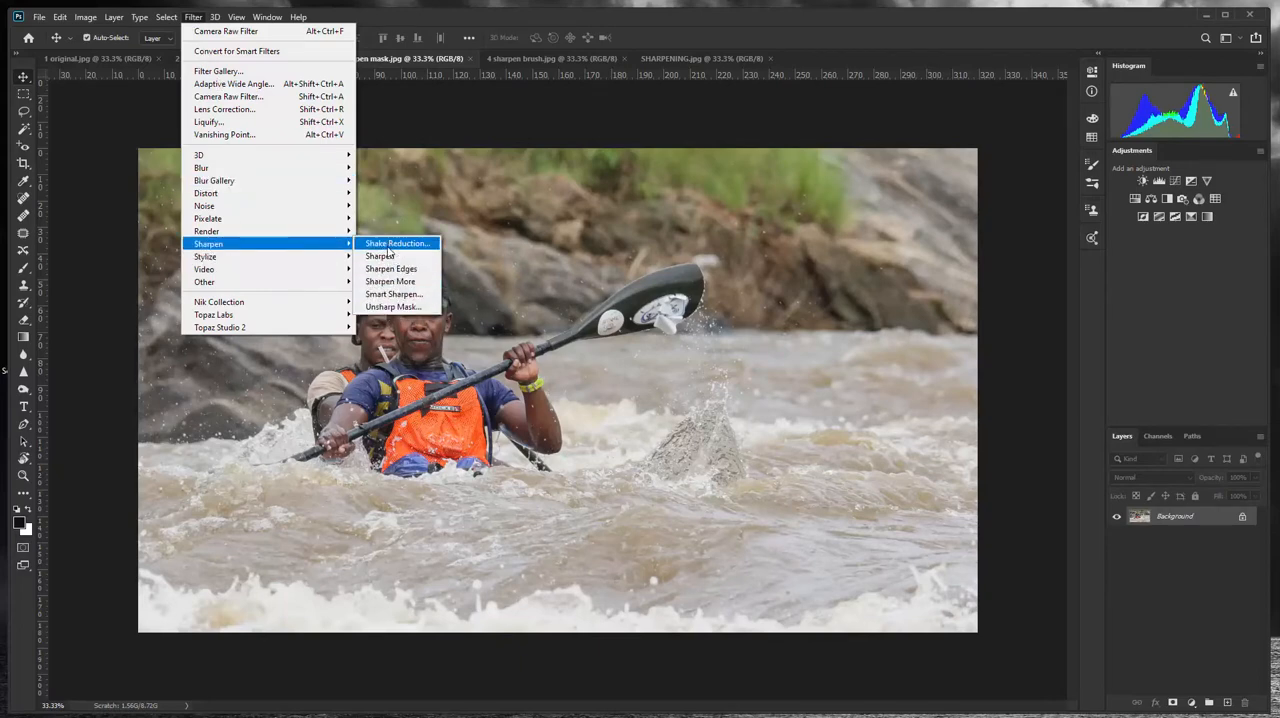
pyautogui.moveTo(290, 205)
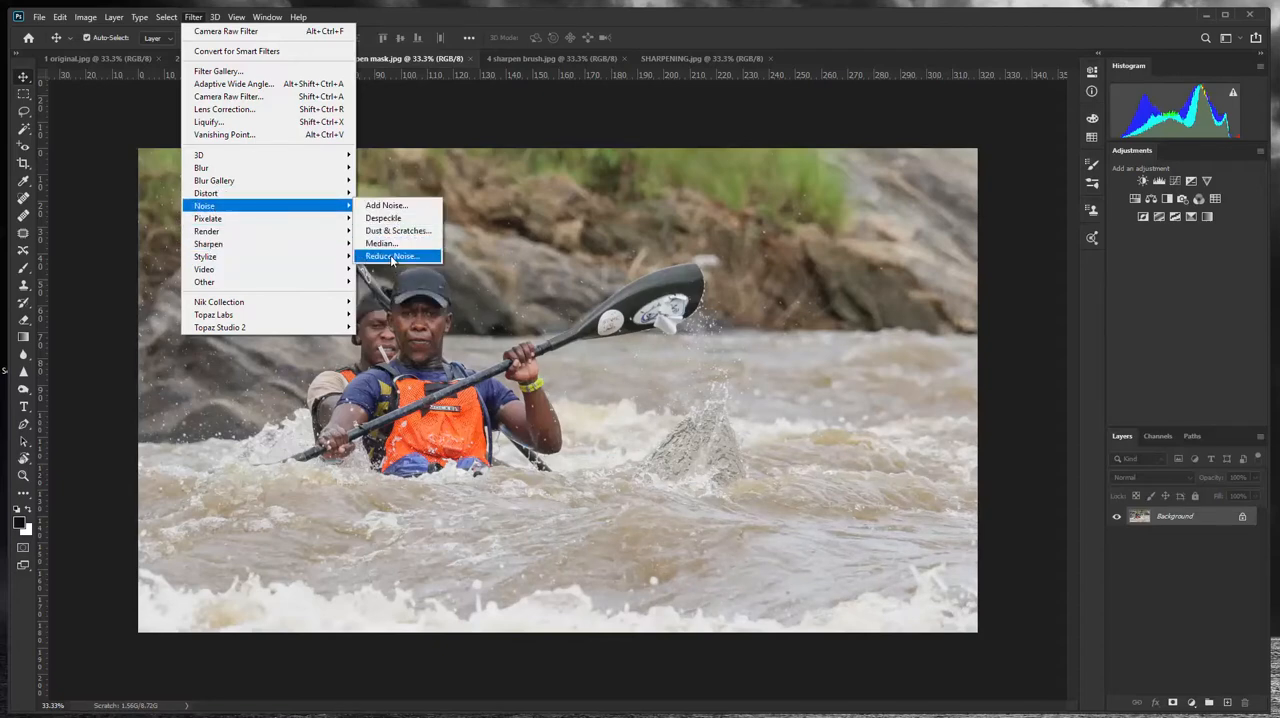
pyautogui.moveTo(214, 245)
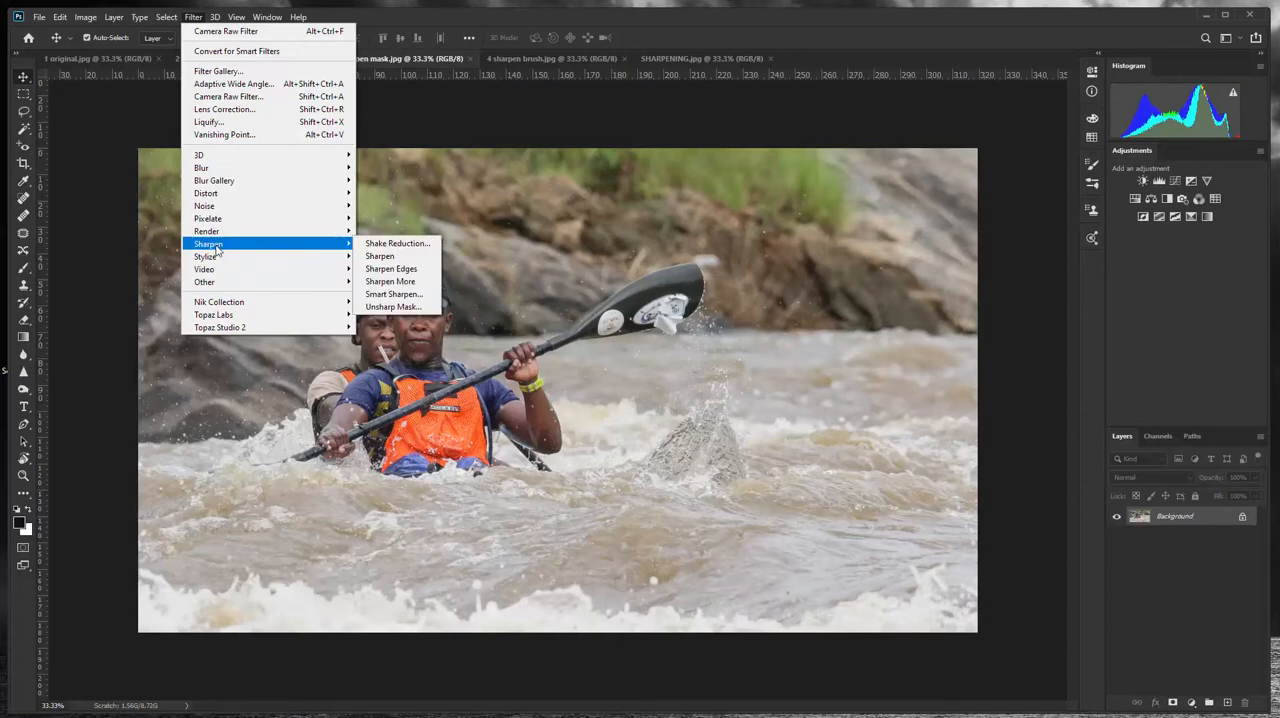
pyautogui.click(394, 307)
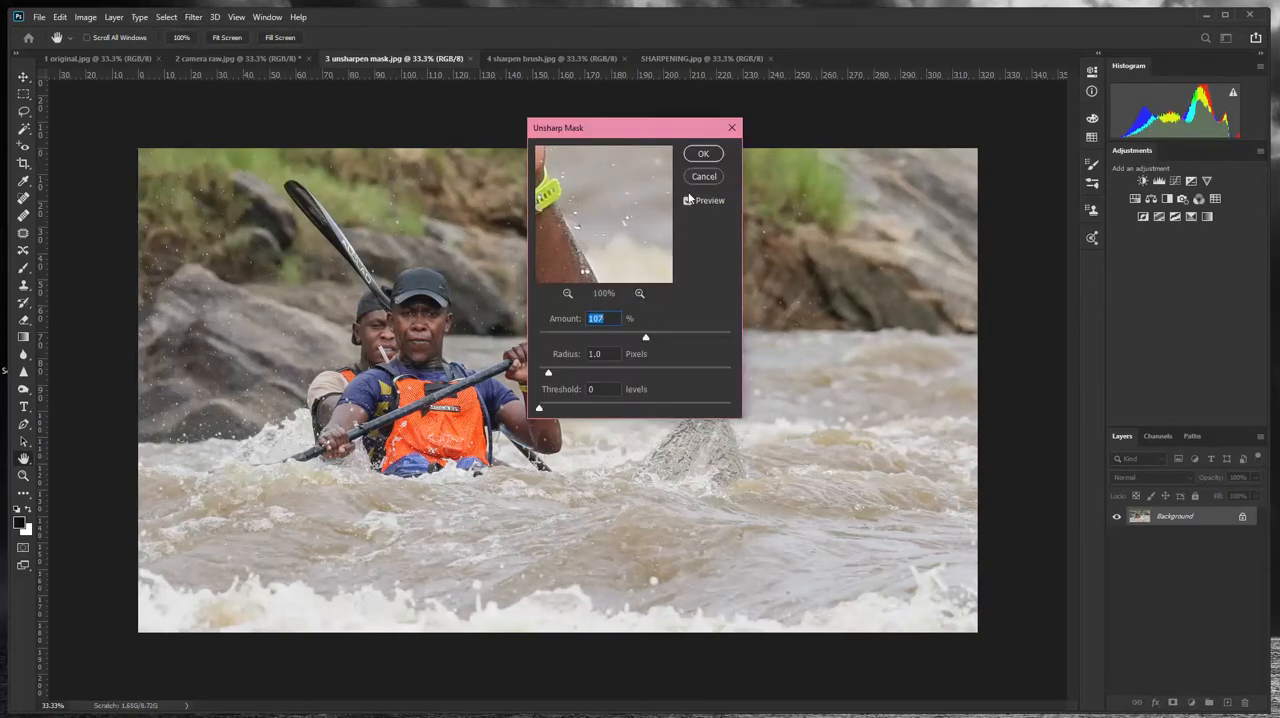
# - Frame both kayakers in the Unsharp Mask preview at 17% and compare the photo with the effect off and on
pyautogui.click(568, 294)
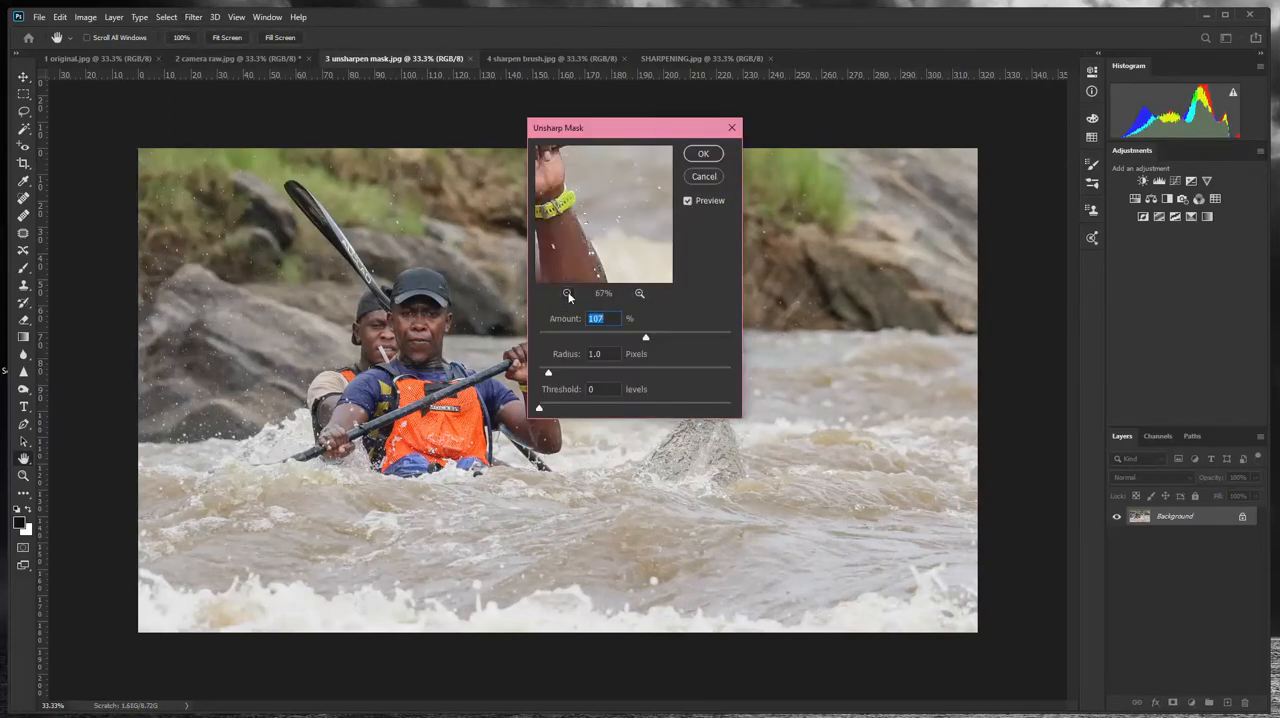
pyautogui.click(568, 294)
pyautogui.click(568, 294)
pyautogui.click(568, 294)
pyautogui.click(568, 294)
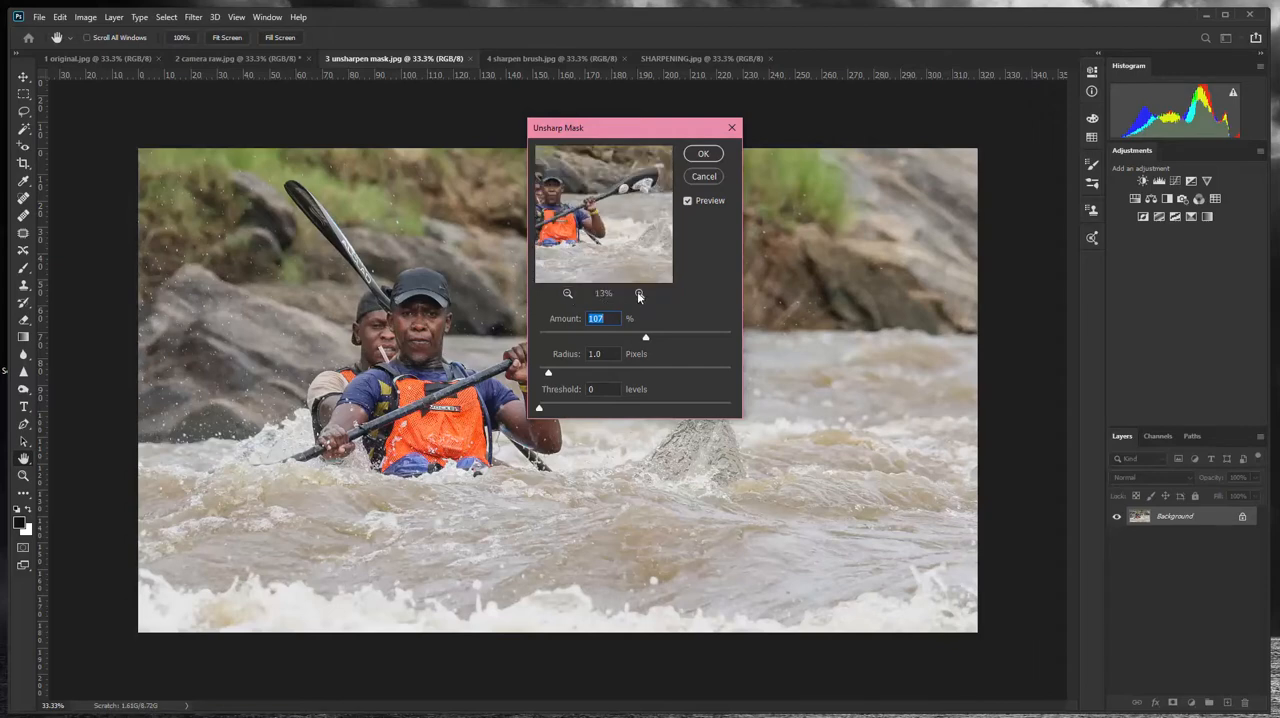
pyautogui.moveTo(600, 222); pyautogui.dragTo(654, 228)
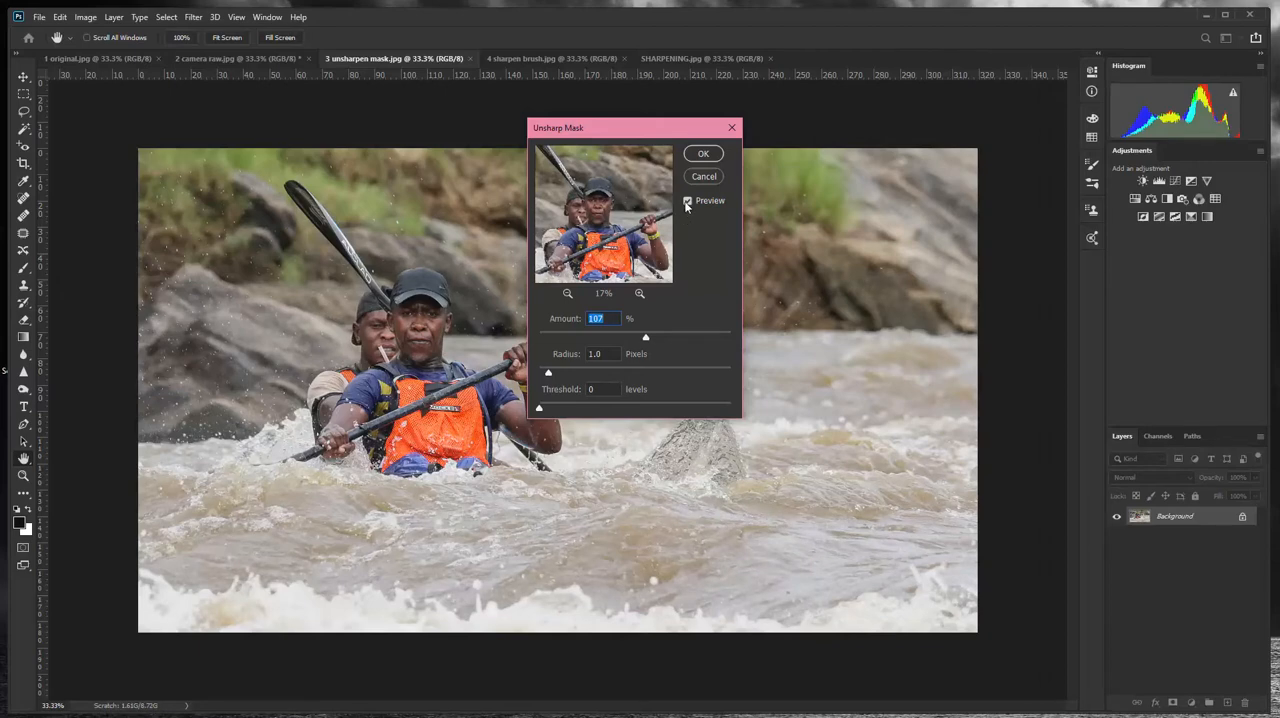
pyautogui.click(687, 202)
pyautogui.click(687, 203)
# - Set the Unsharp Mask amount to 108%, trying the maximum of 500% first, and apply the filter
pyautogui.moveTo(645, 340); pyautogui.dragTo(908, 338)
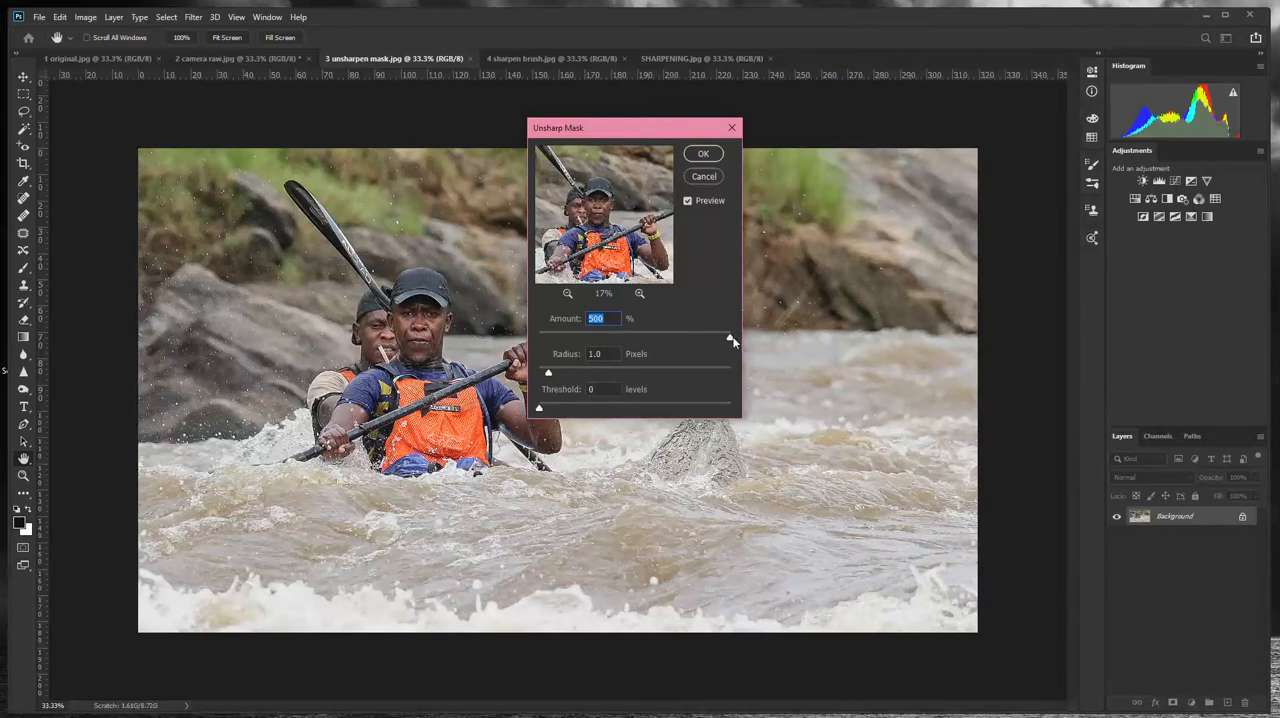
pyautogui.moveTo(730, 340); pyautogui.dragTo(646, 340)
pyautogui.click(704, 153)
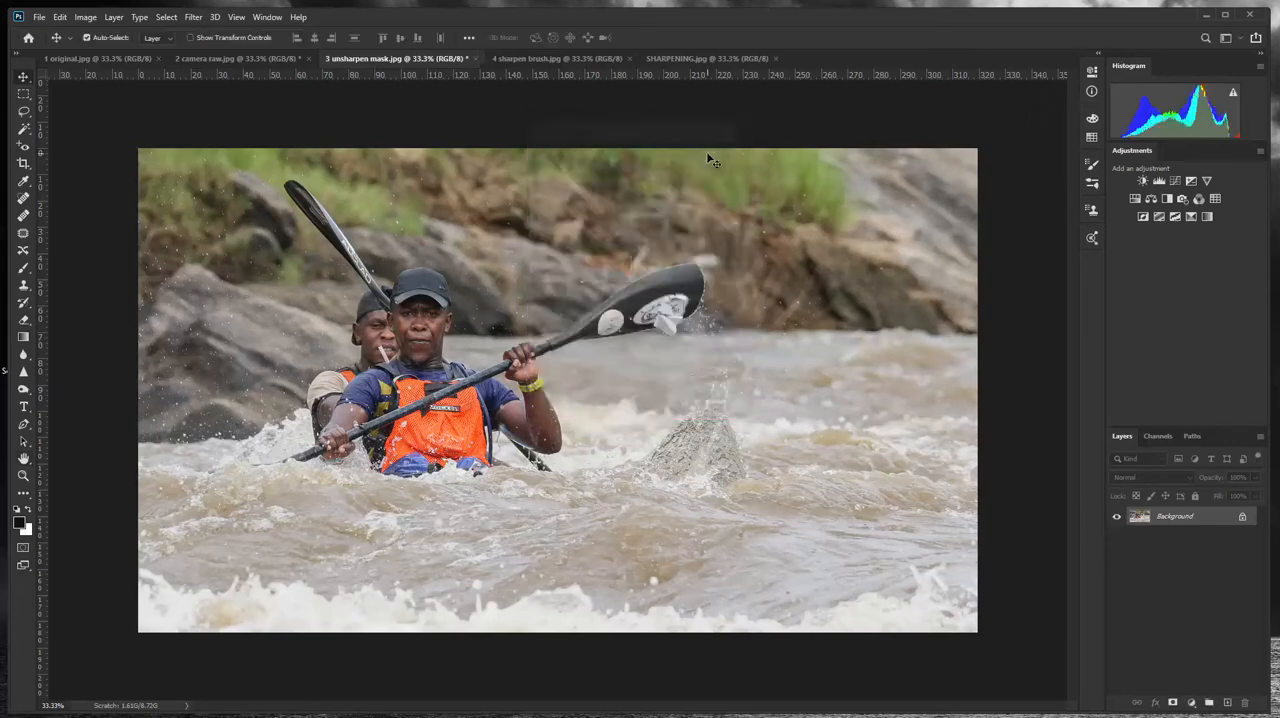
# - Compare 1 original.jpg with the sharpened 3 unsharpen mask.jpg
pyautogui.click(86, 57)
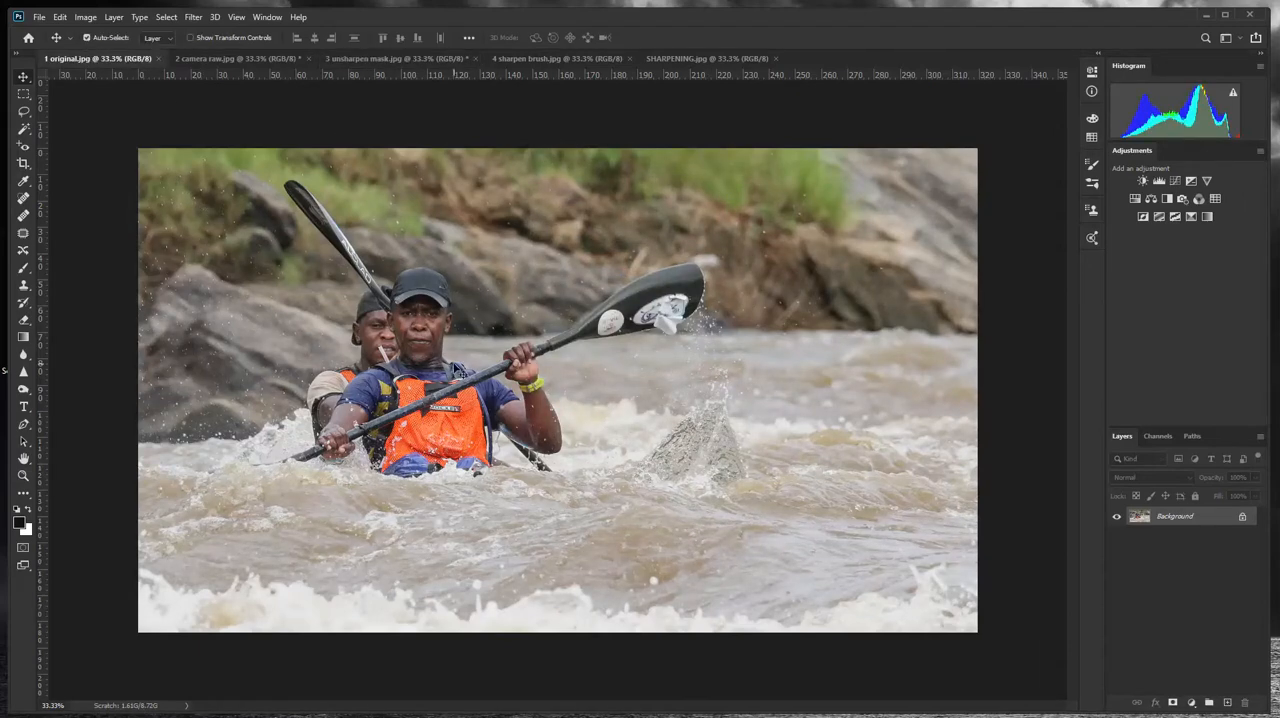
pyautogui.click(396, 58)
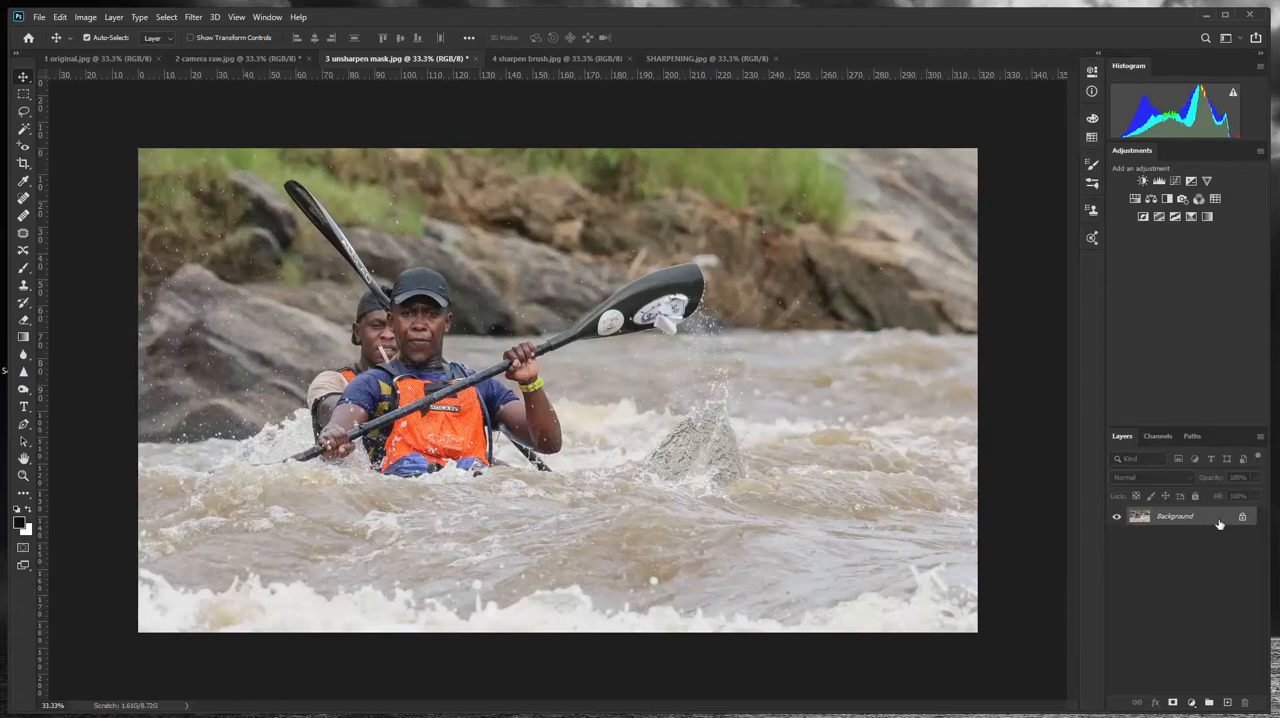
# - Set up the Sharpen tool on 4 sharpen brush.jpg with Normal mode and 10% strength
pyautogui.click(530, 62)
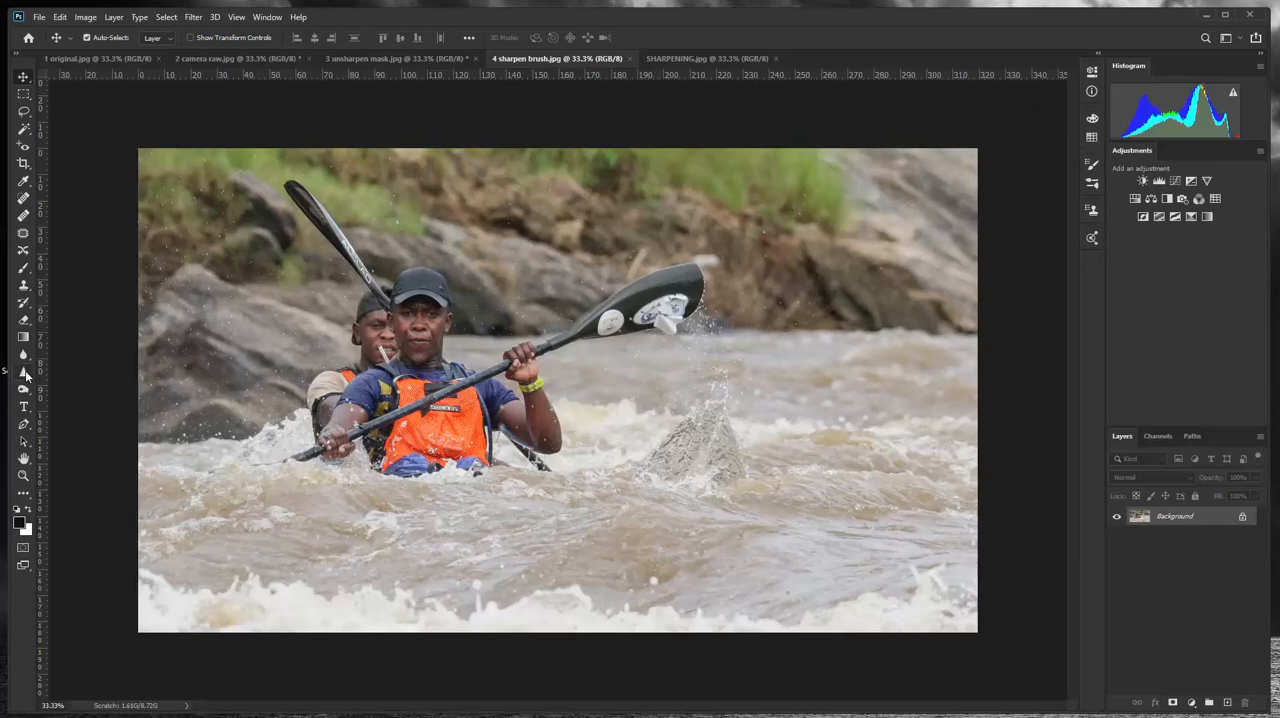
pyautogui.click(24, 371)
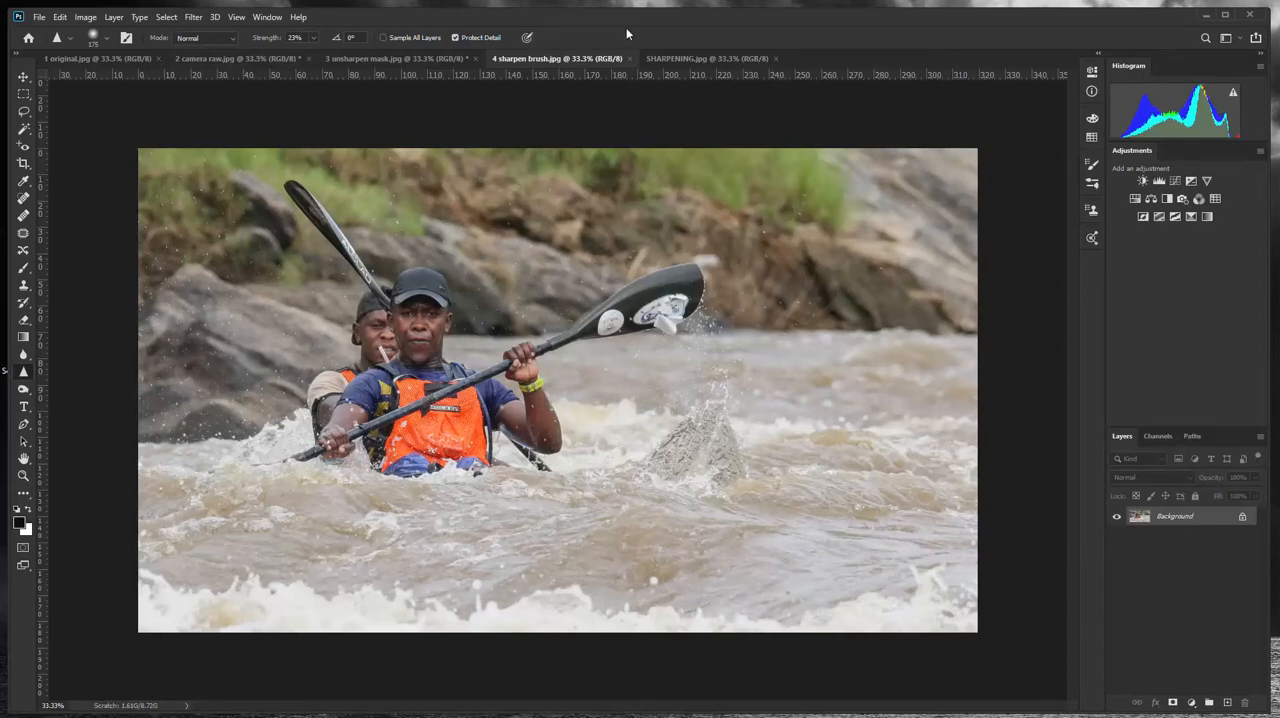
pyautogui.click(230, 38)
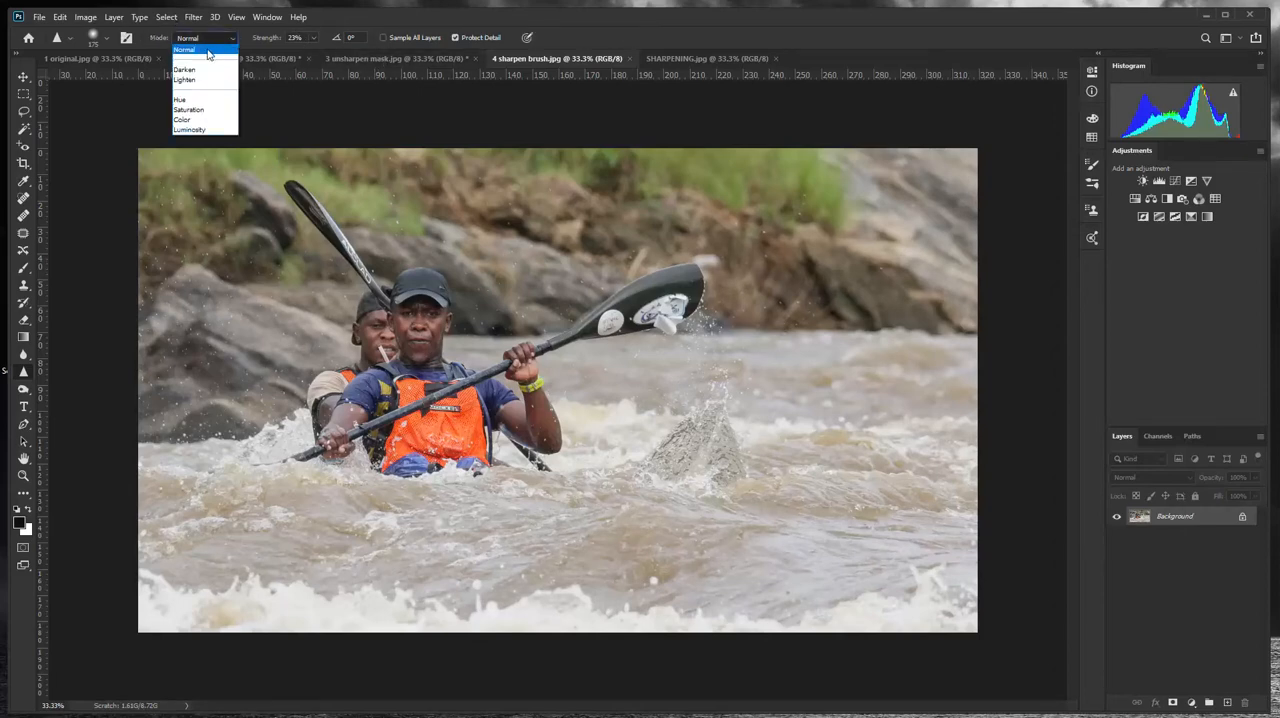
pyautogui.click(209, 49)
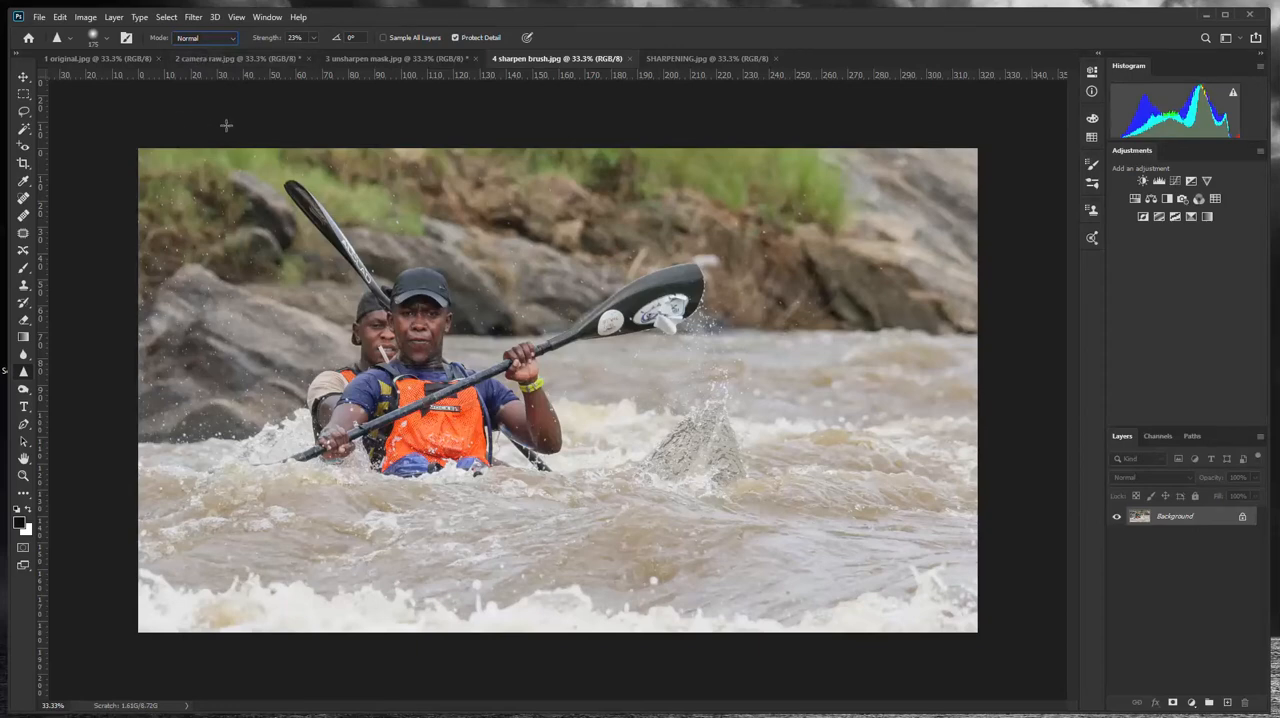
pyautogui.click(315, 37)
pyautogui.moveTo(319, 54); pyautogui.dragTo(307, 57)
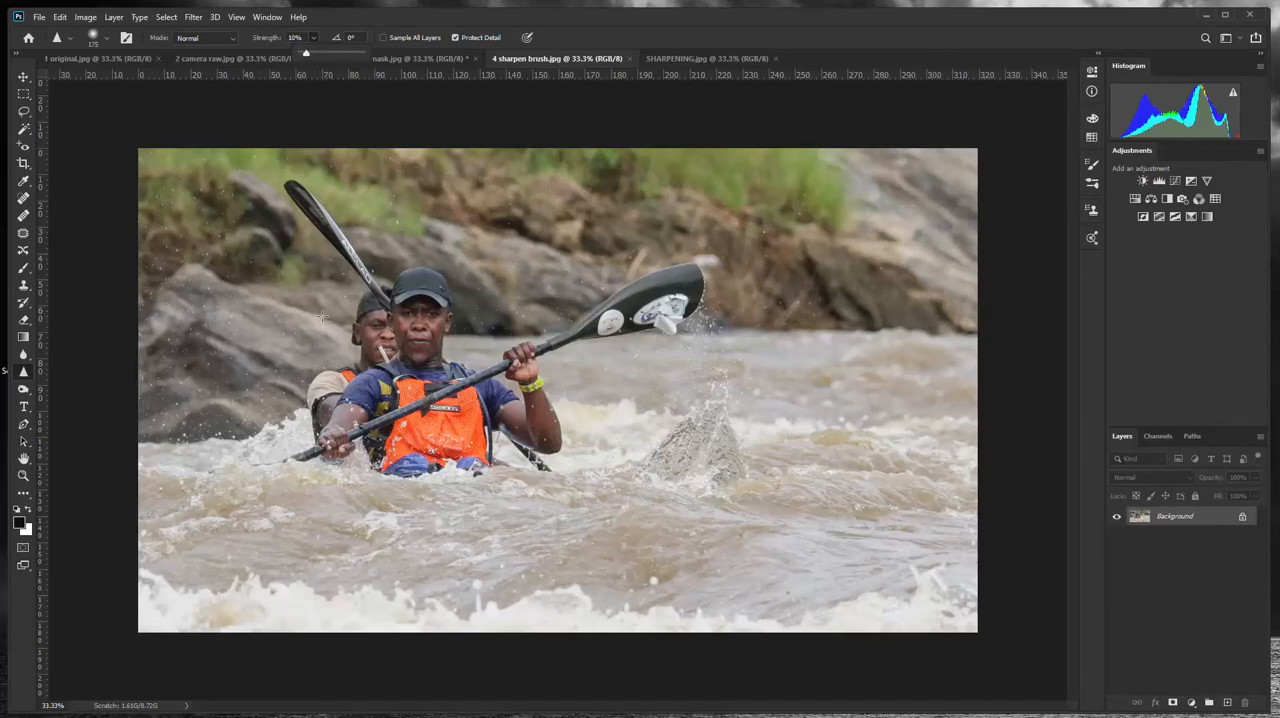
# - Show the brush outline, set the brush size to 150, and sharpen the front kayaker at 10% strength
pyautogui.press('capslock')
pyautogui.press('[')
pyautogui.press('[')
pyautogui.press('[')
pyautogui.press('[')
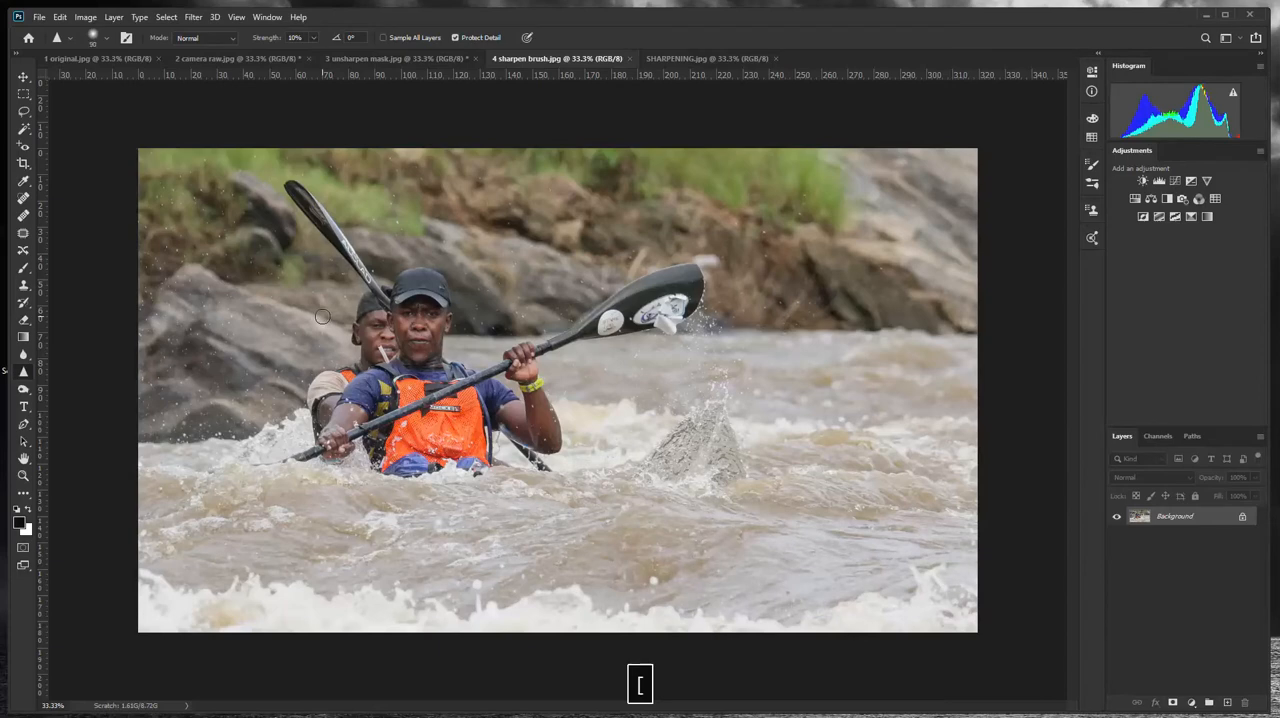
pyautogui.press(']')
pyautogui.press(']')
pyautogui.press(']')
pyautogui.press(']')
pyautogui.press(']')
pyautogui.press('[')
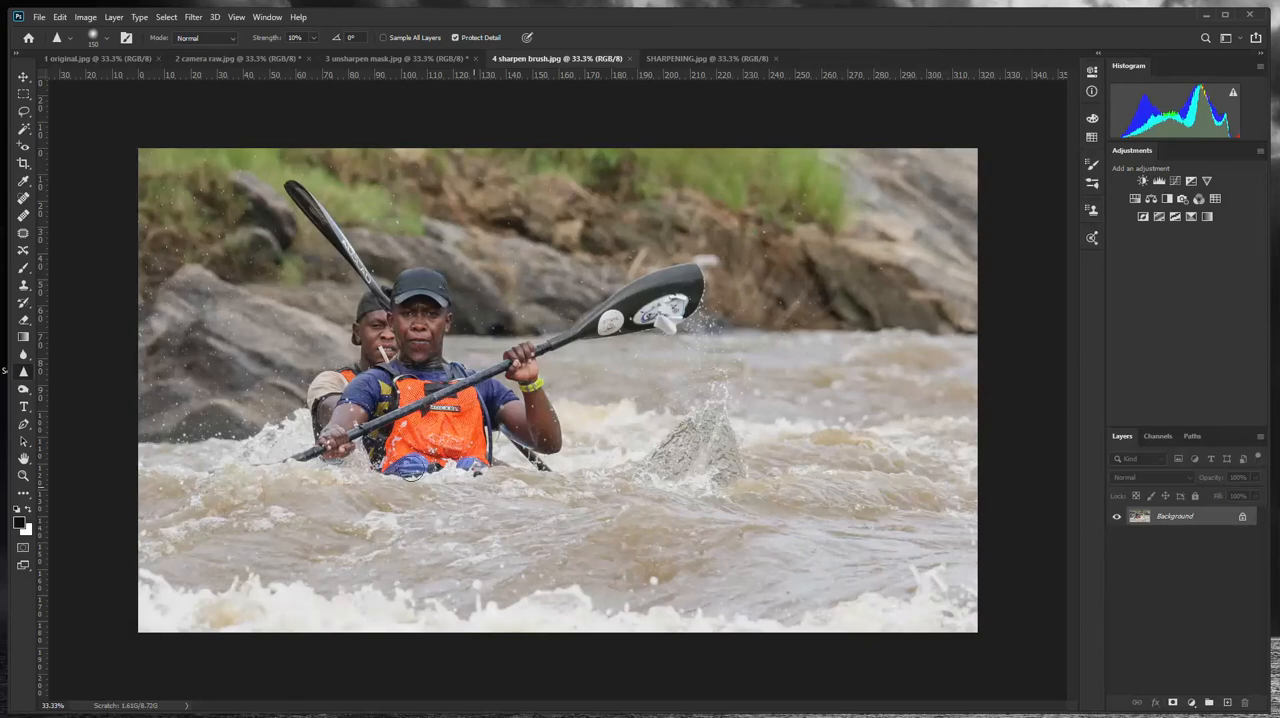
pyautogui.moveTo(411, 470); pyautogui.dragTo(418, 476)
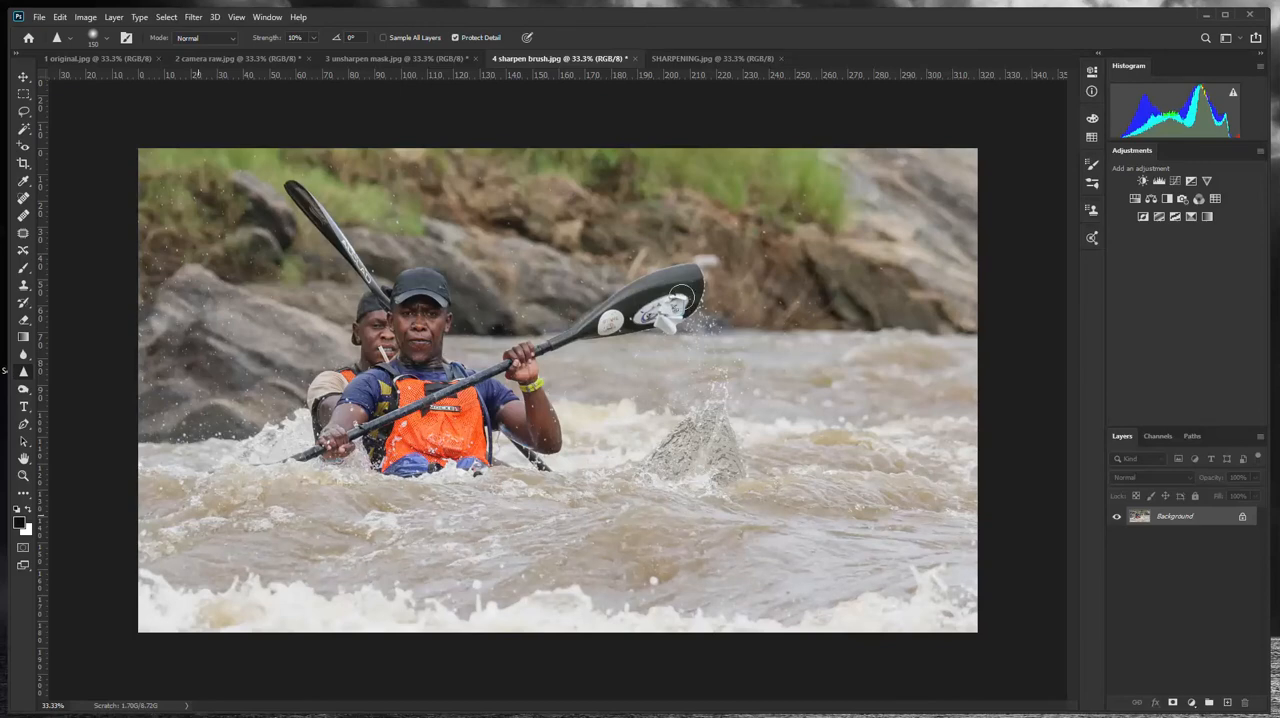
# - Try sharpening the kayakers' faces at 52% strength, and undo the last stroke
pyautogui.click(313, 37)
pyautogui.click(430, 308)
pyautogui.hotkey('ctrl', 'z')
# - Compare the original, Camera Raw, Unsharp Mask and sharpen brush versions in turn, and finish on the SHARPENING.jpg title image
pyautogui.click(89, 58)
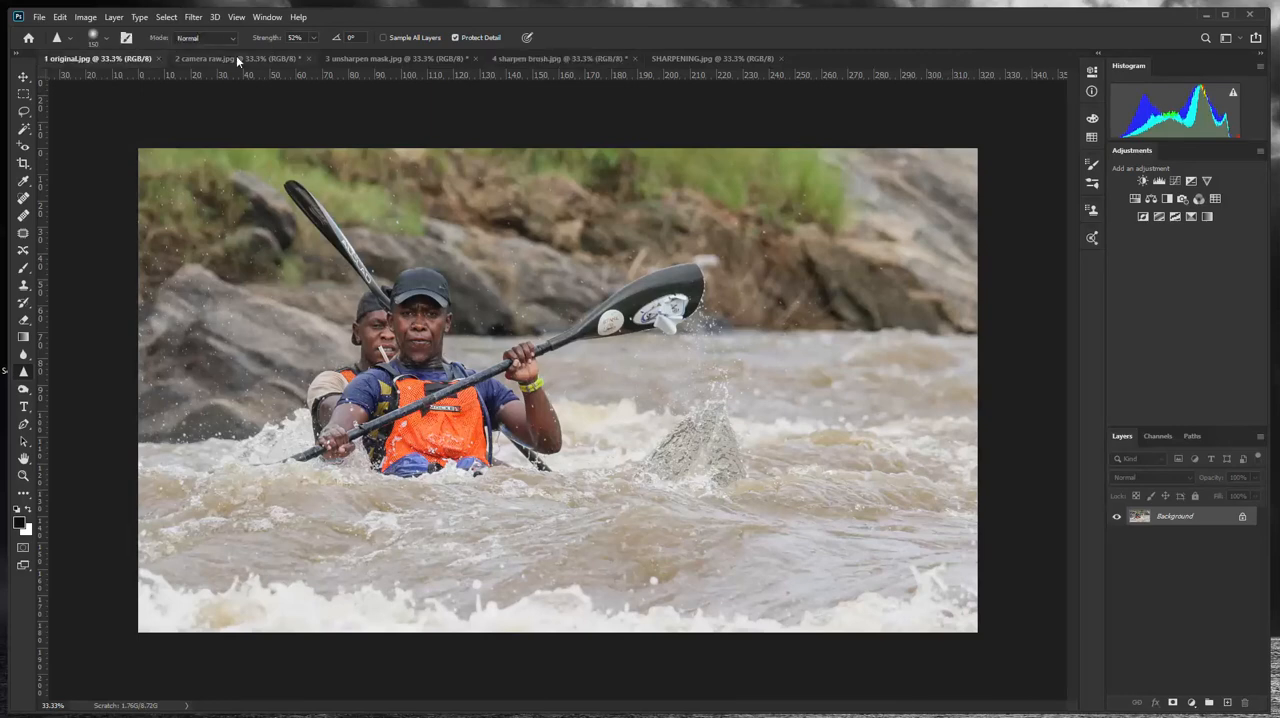
pyautogui.click(210, 60)
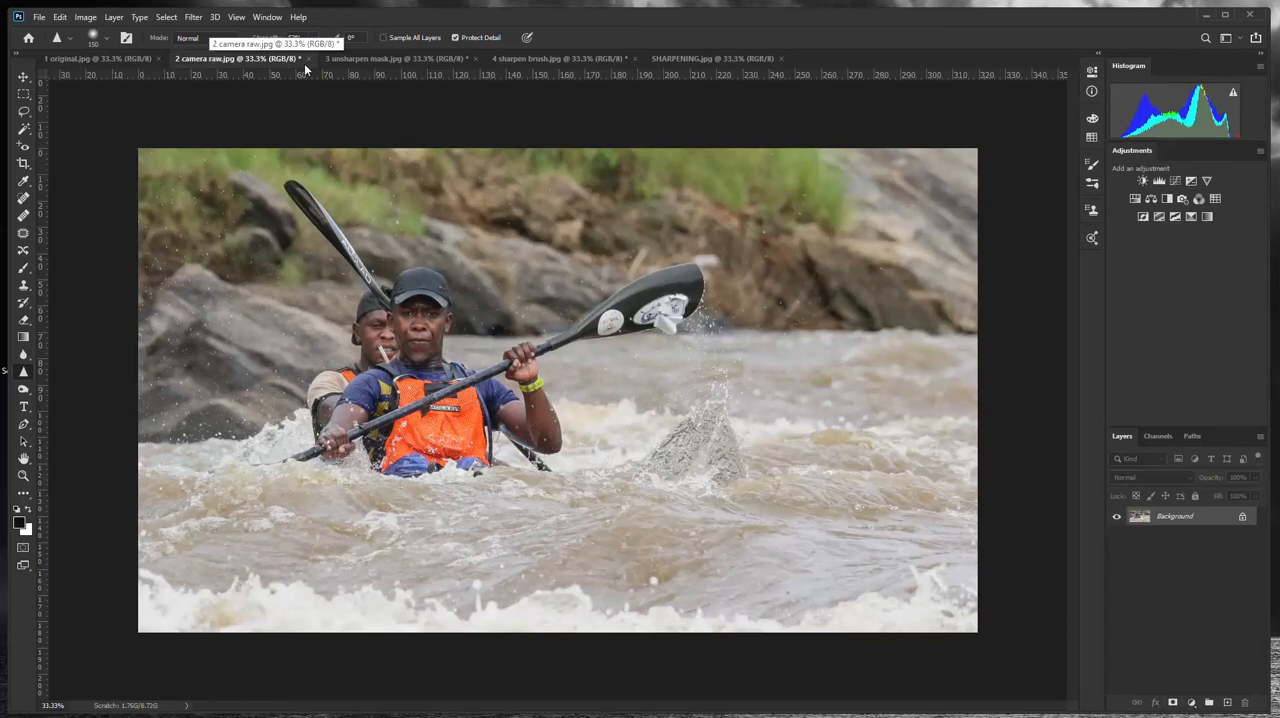
pyautogui.click(377, 57)
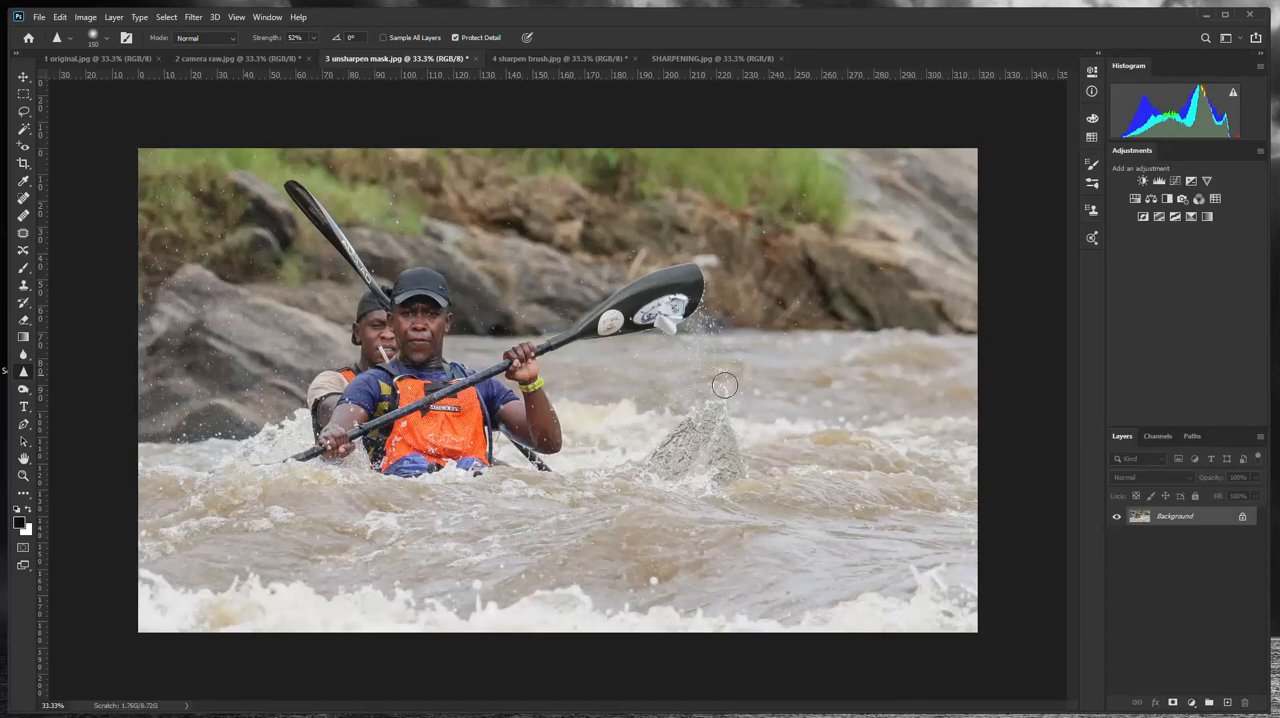
pyautogui.click(541, 60)
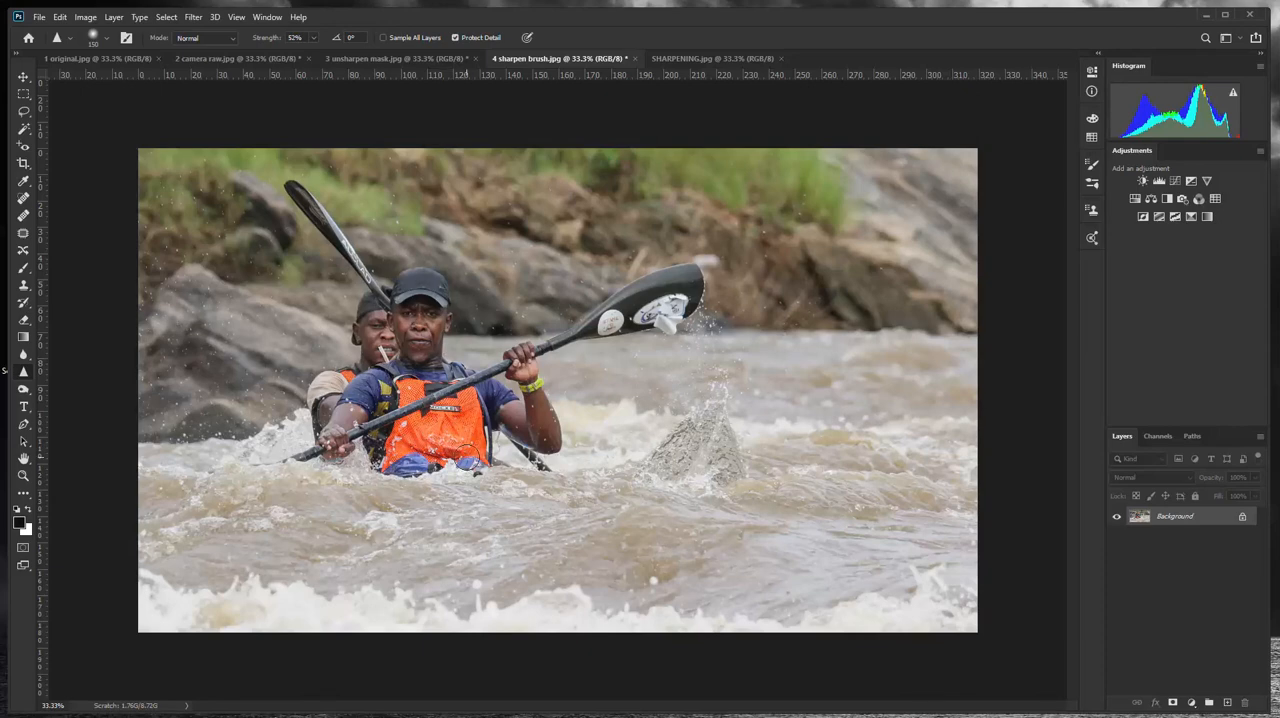
pyautogui.click(691, 58)
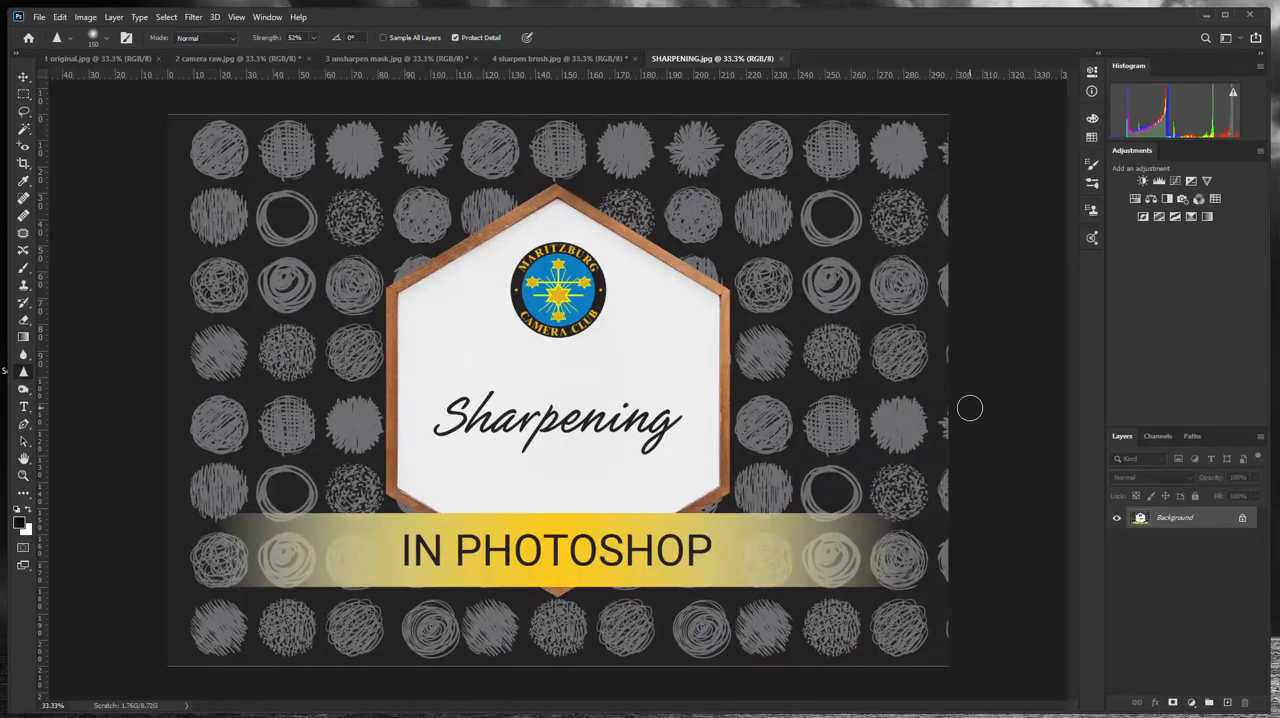